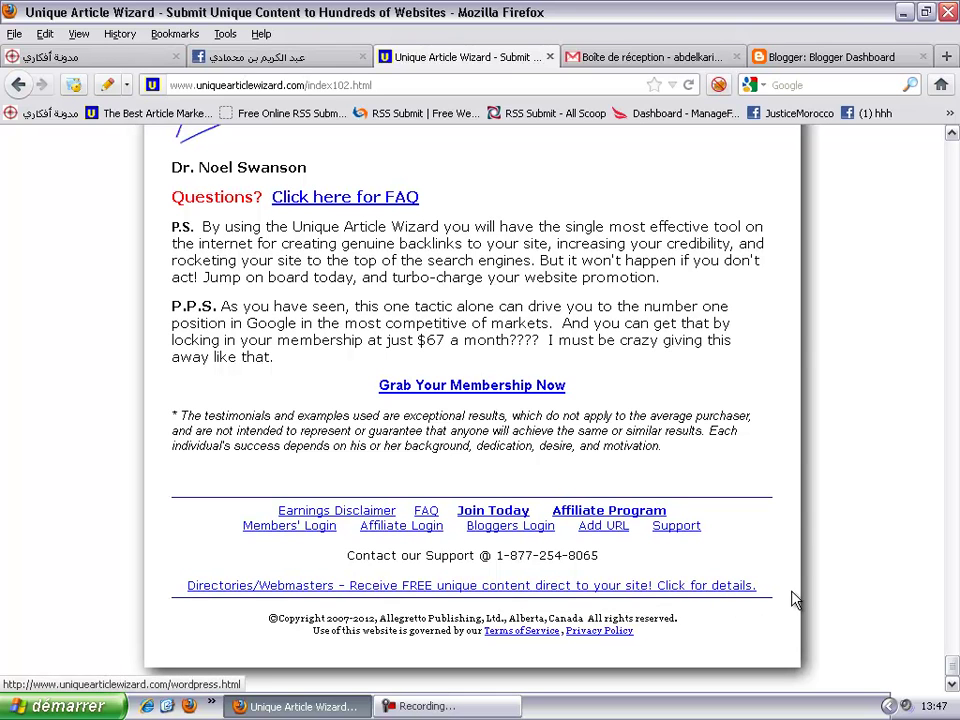
- Go to the Directories/Webmasters page and follow the Blogspot 'click here' link in the plugin box
click(680, 593)
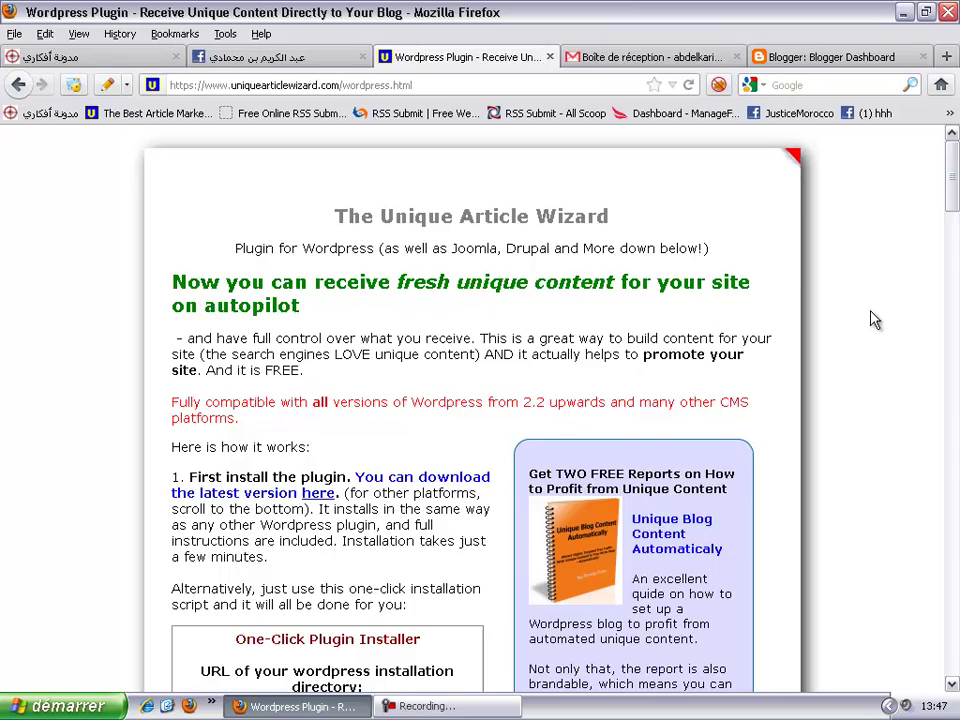
scroll(873, 320, down, 20)
scroll(873, 320, down, 20)
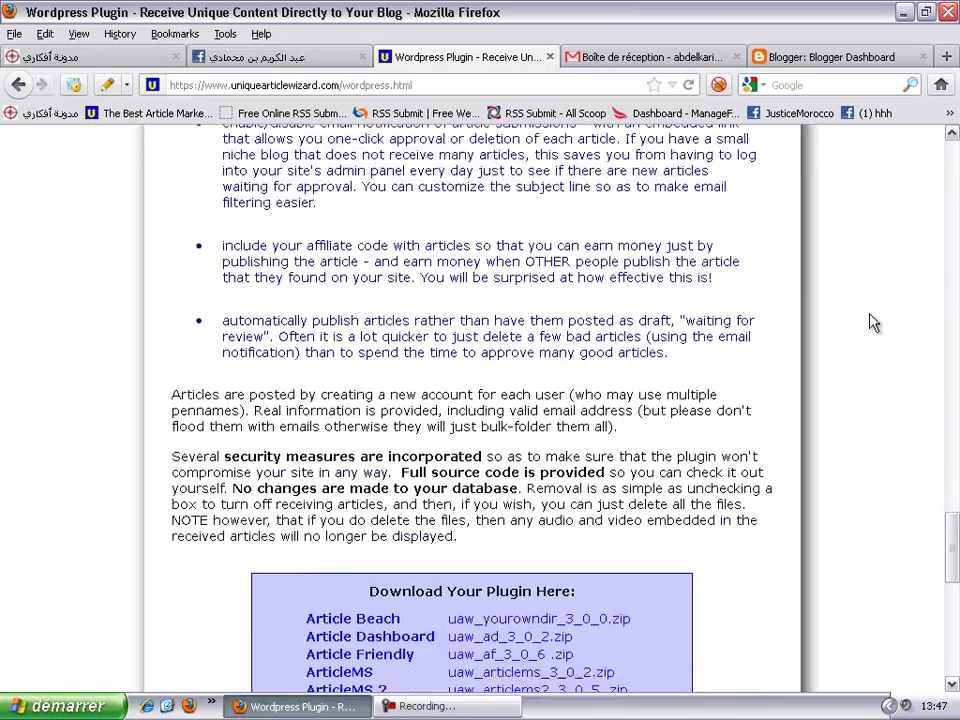
scroll(873, 320, down, 5)
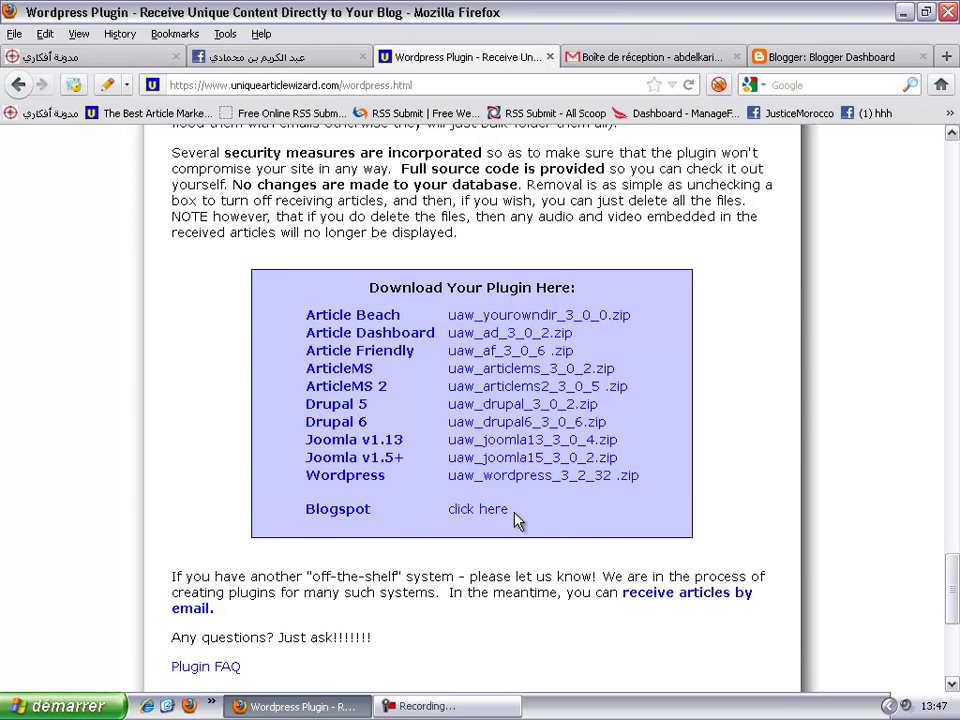
click(480, 512)
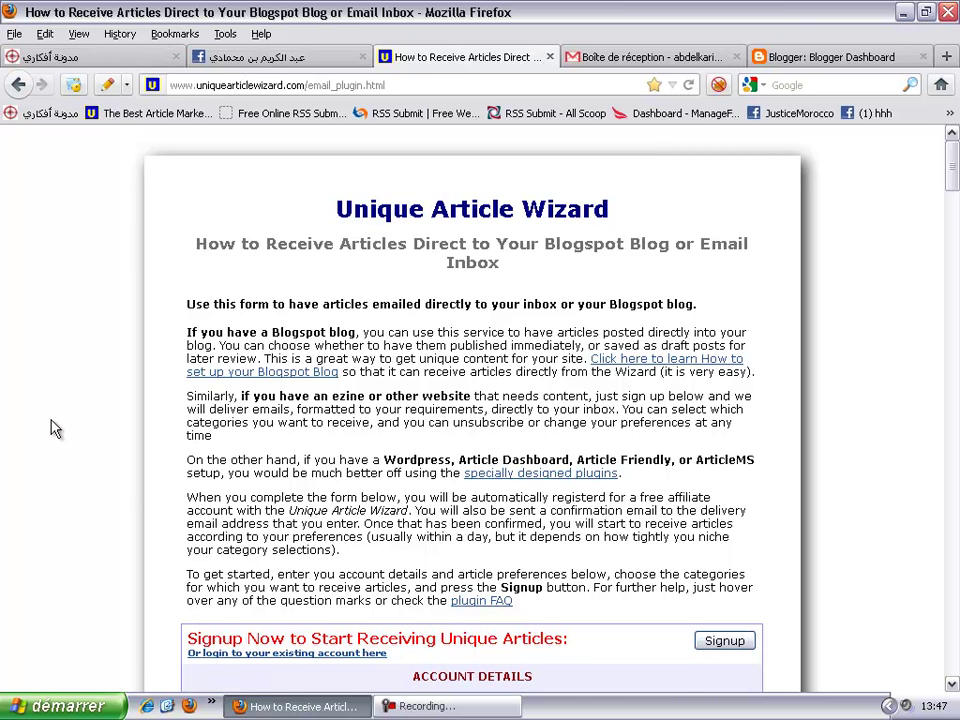
- Submit the empty signup form, dismiss the missing-email warning, then switch to the Blogger Dashboard
scroll(55, 428, down, 4)
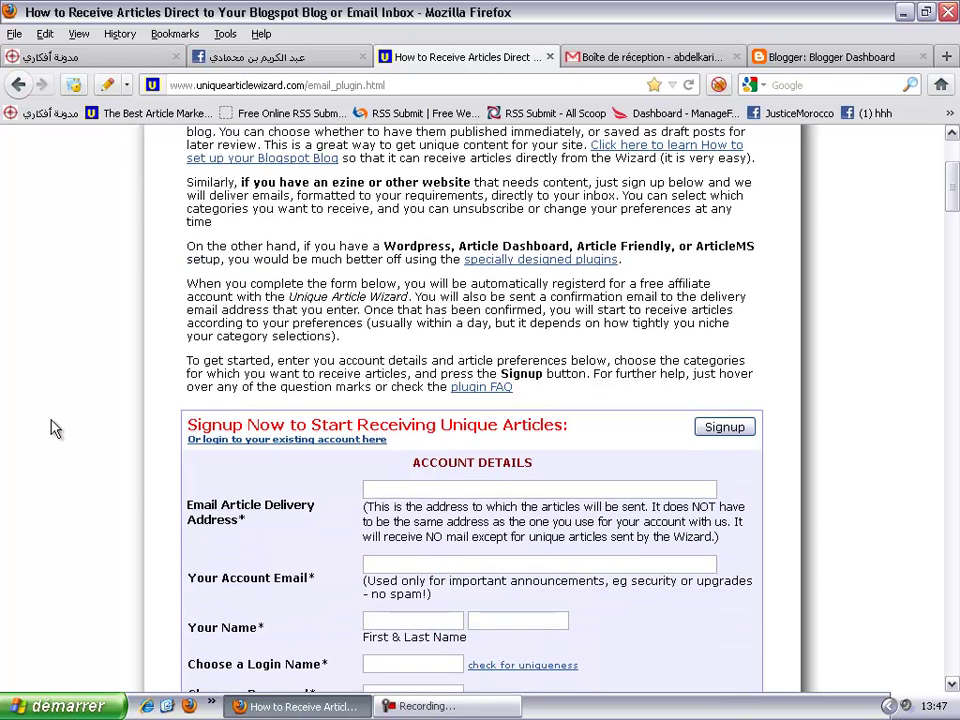
scroll(55, 428, down, 2)
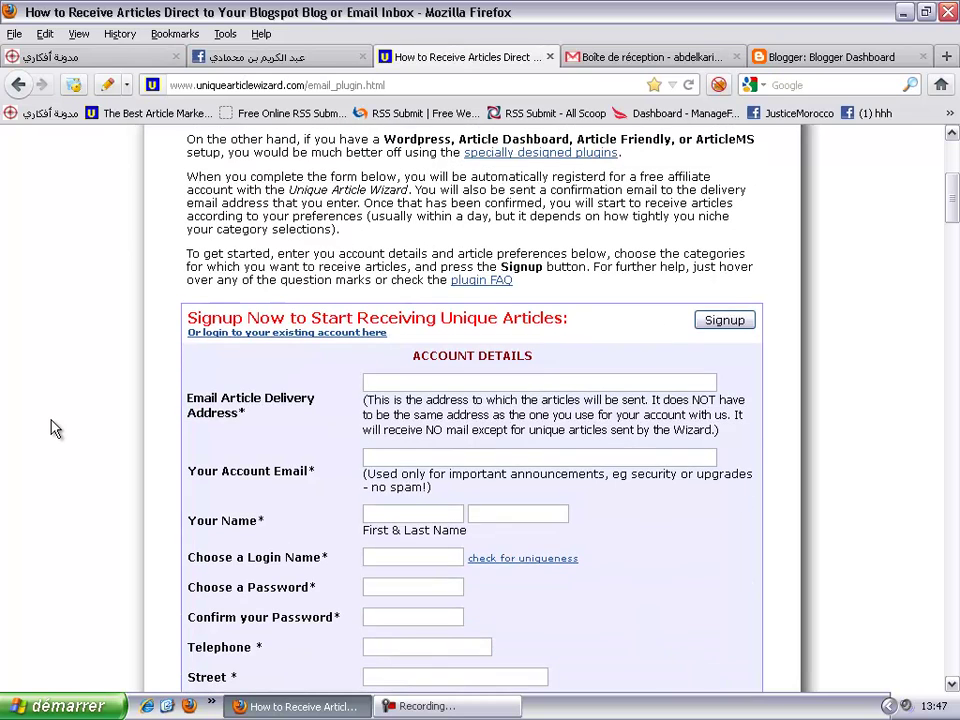
scroll(55, 428, up, 3)
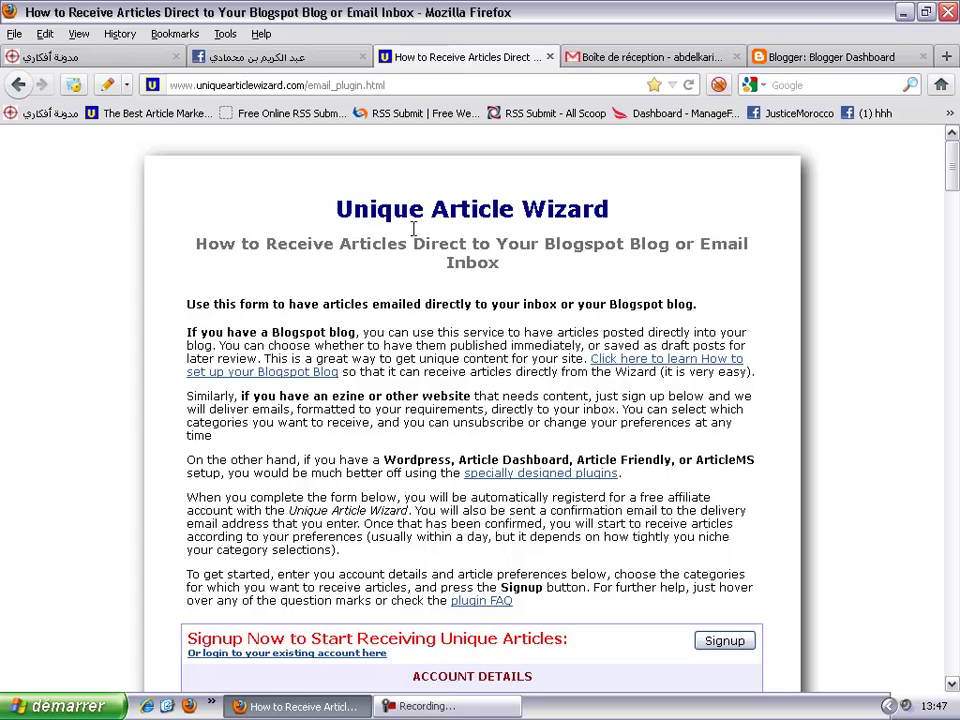
scroll(549, 507, down, 6)
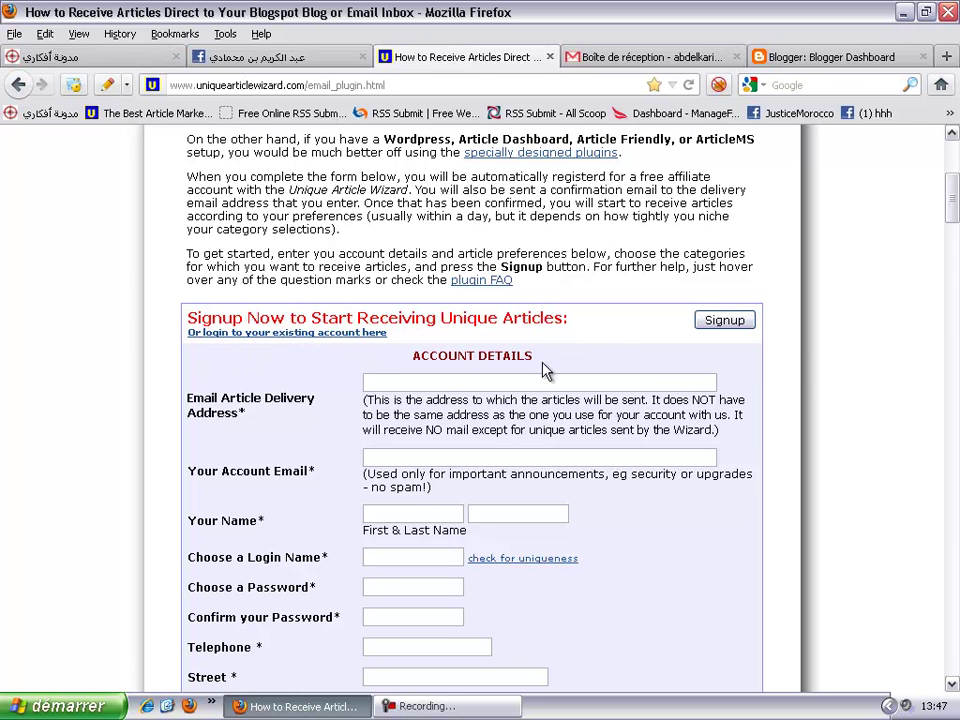
click(733, 321)
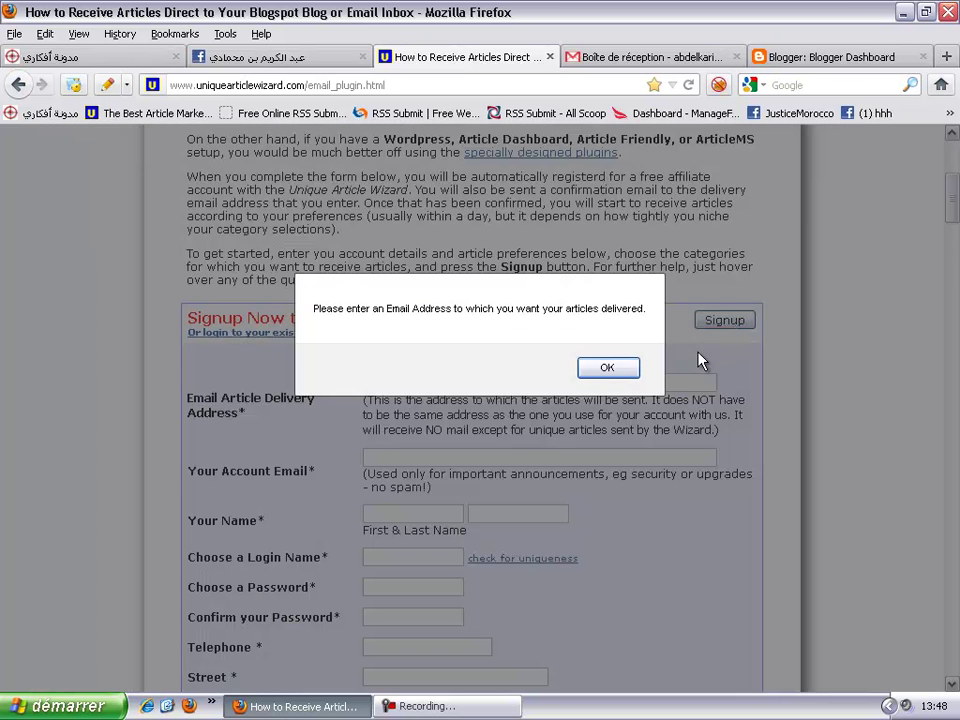
click(626, 369)
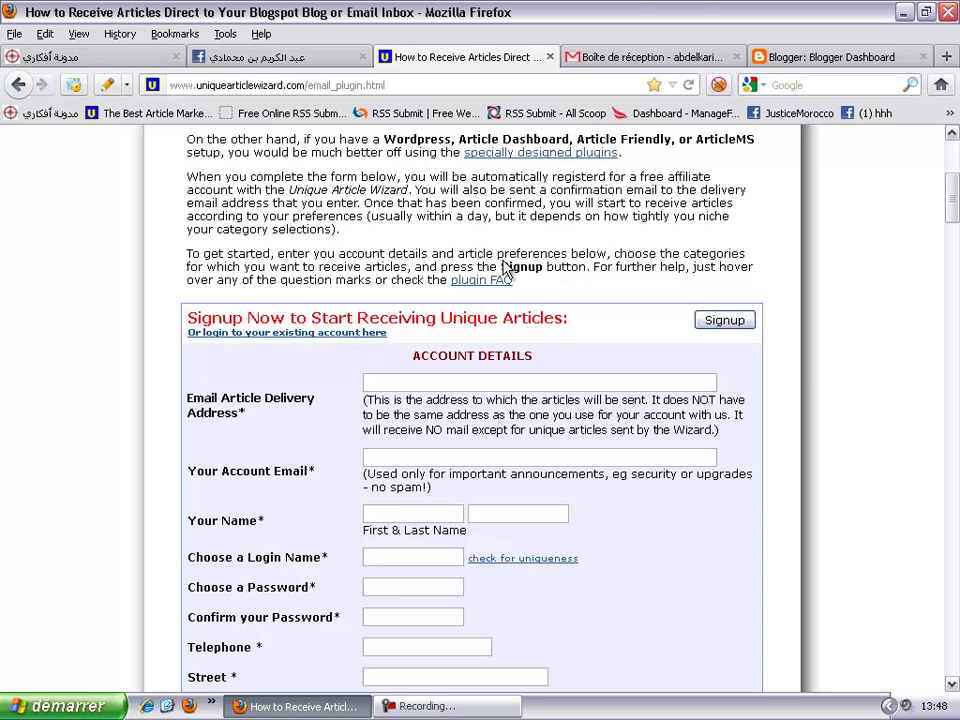
click(846, 58)
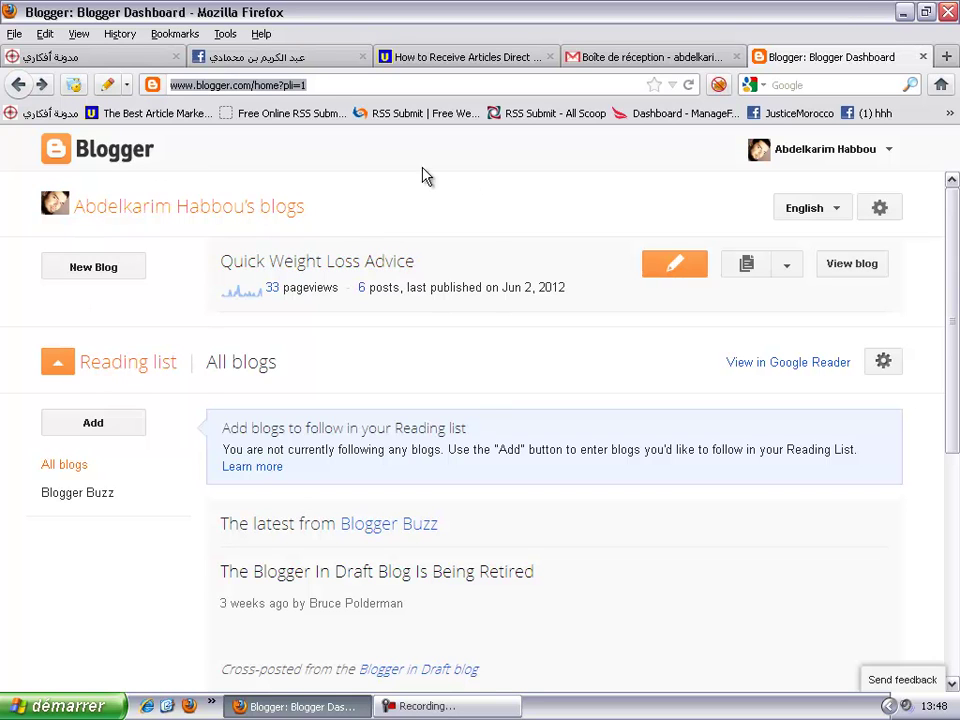
- Choose Settings from the Quick Weight Loss Advice blog's management dropdown
click(790, 272)
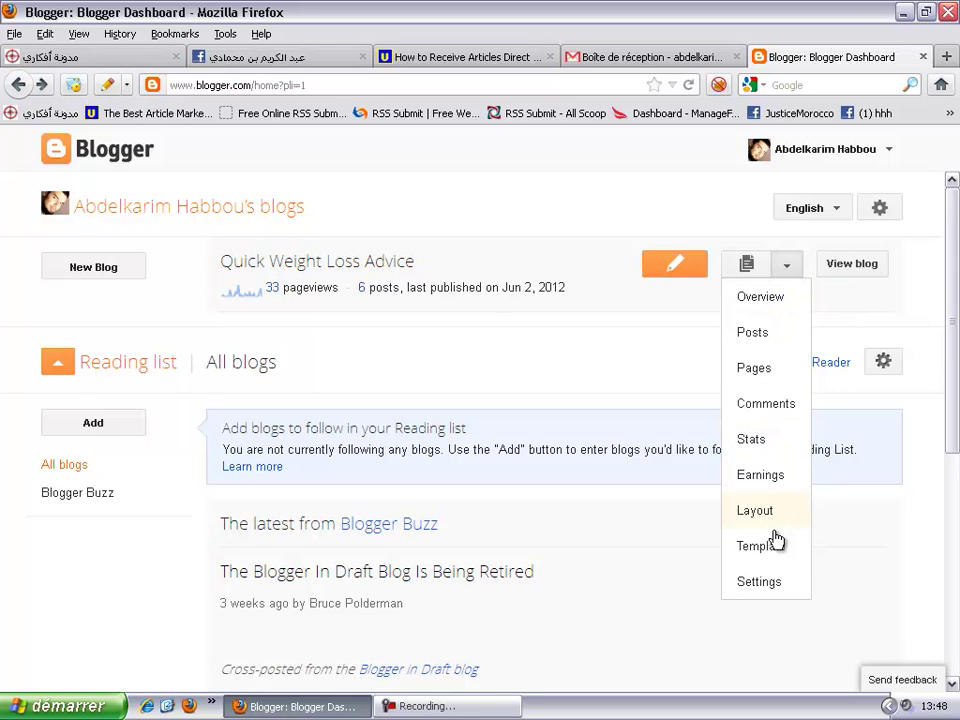
click(767, 590)
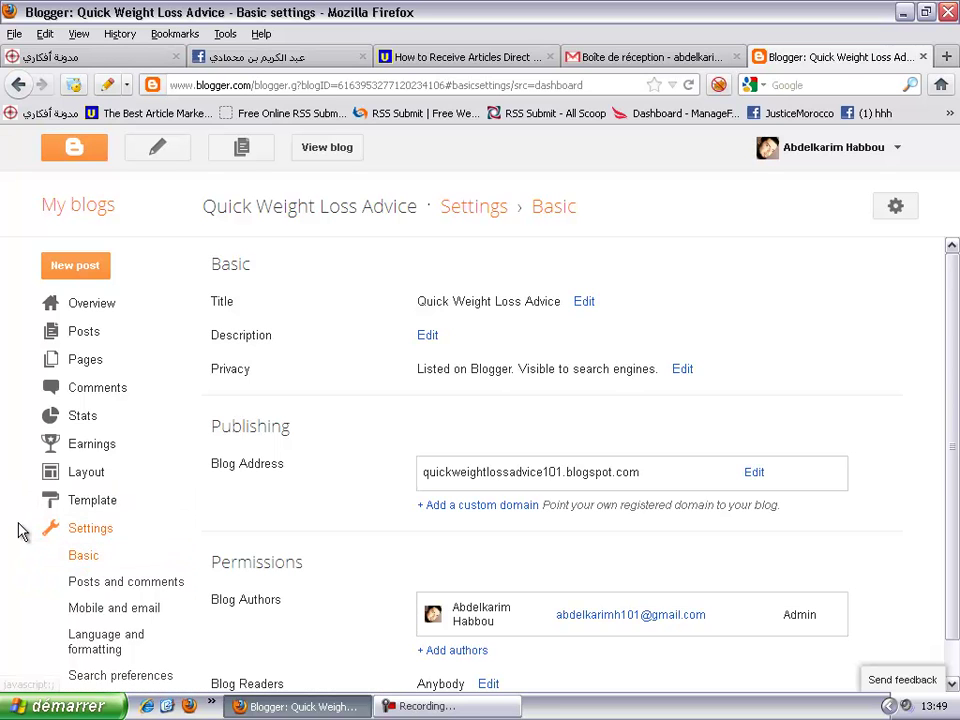
- Go to 'Mobile and email' under Settings in the Blogger sidebar
scroll(20, 530, down, 1)
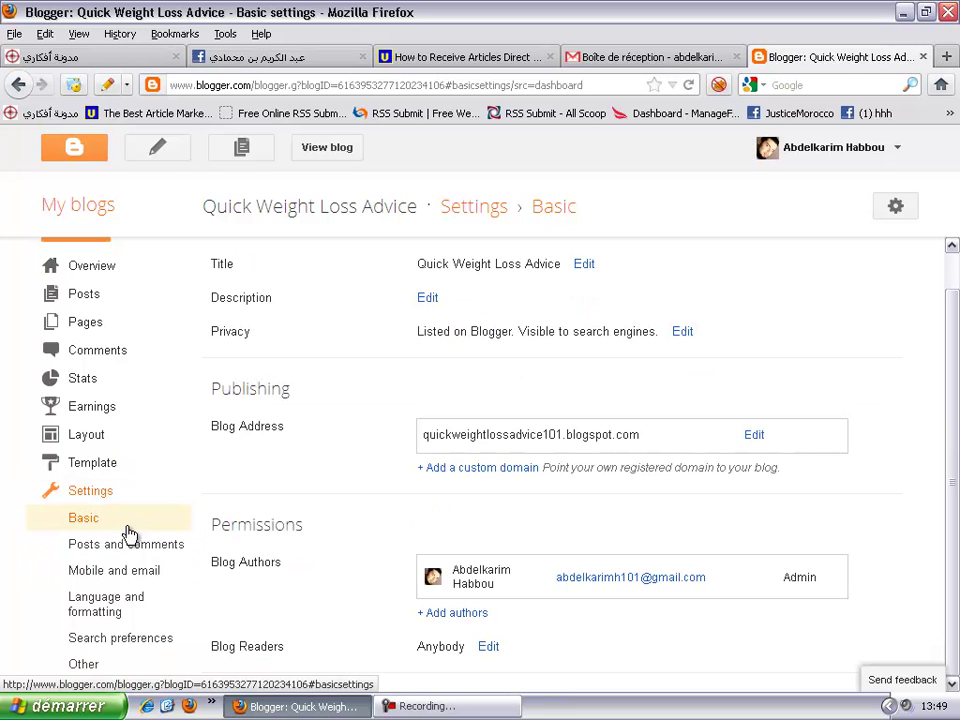
click(145, 578)
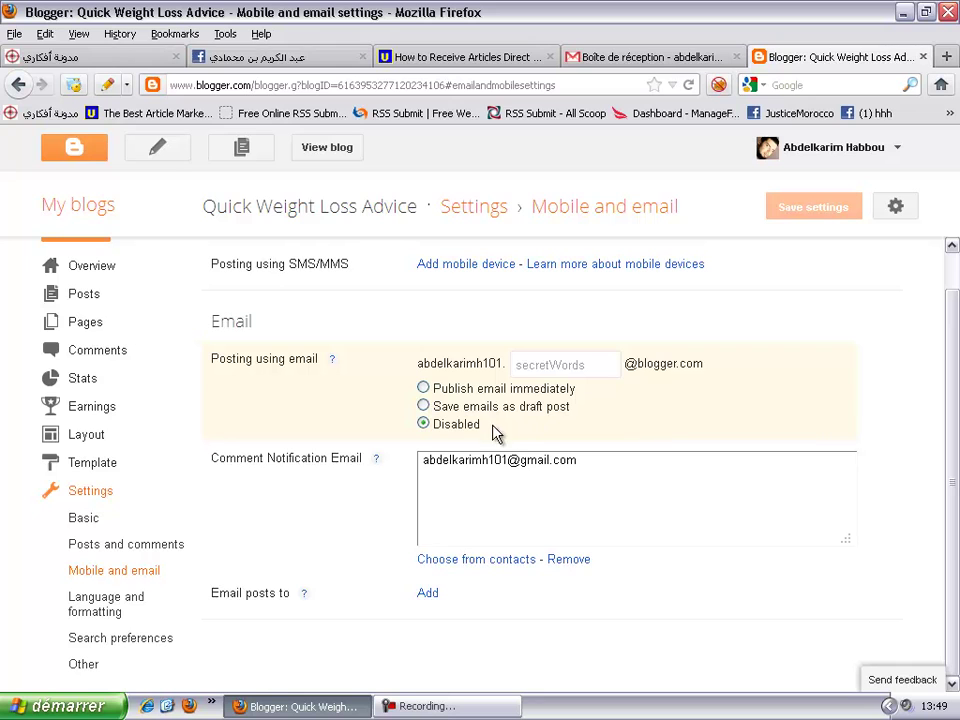
click(424, 389)
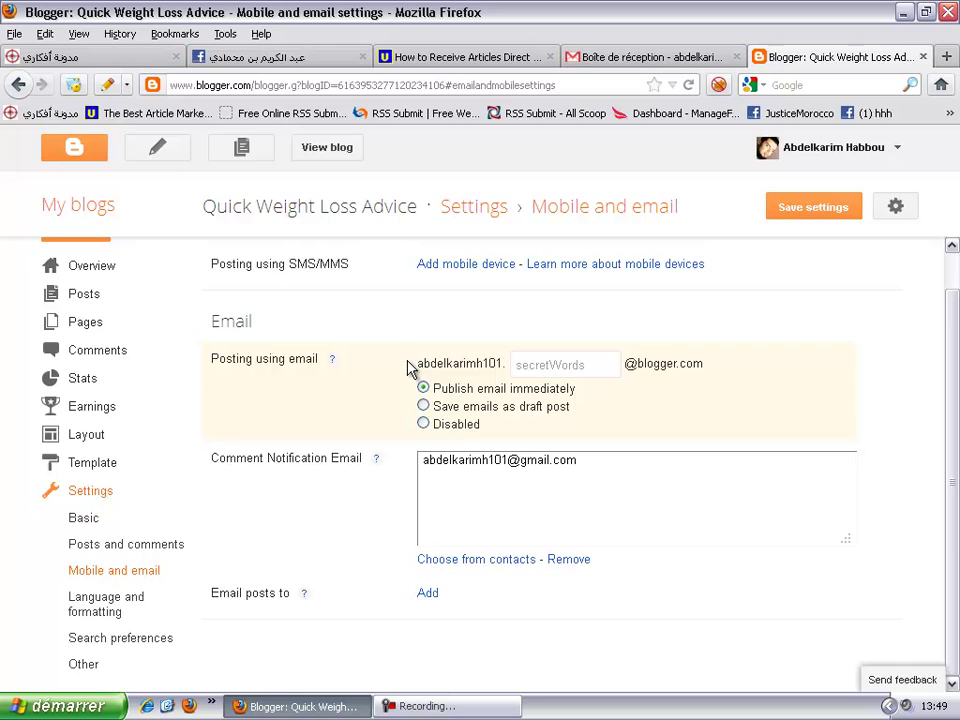
click(541, 368)
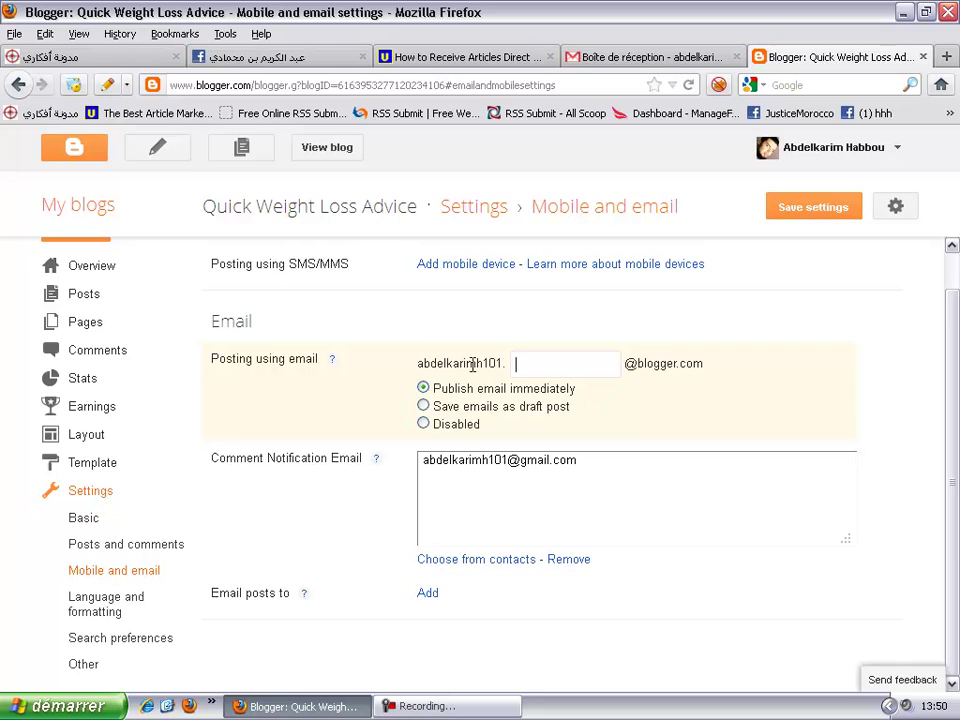
click(544, 366)
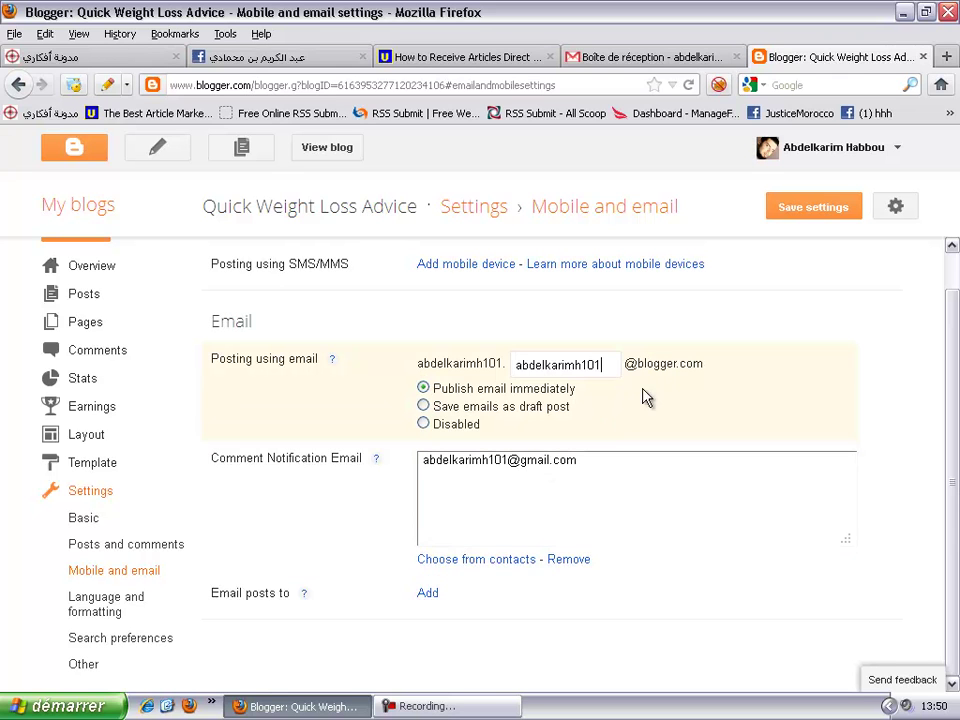
click(810, 216)
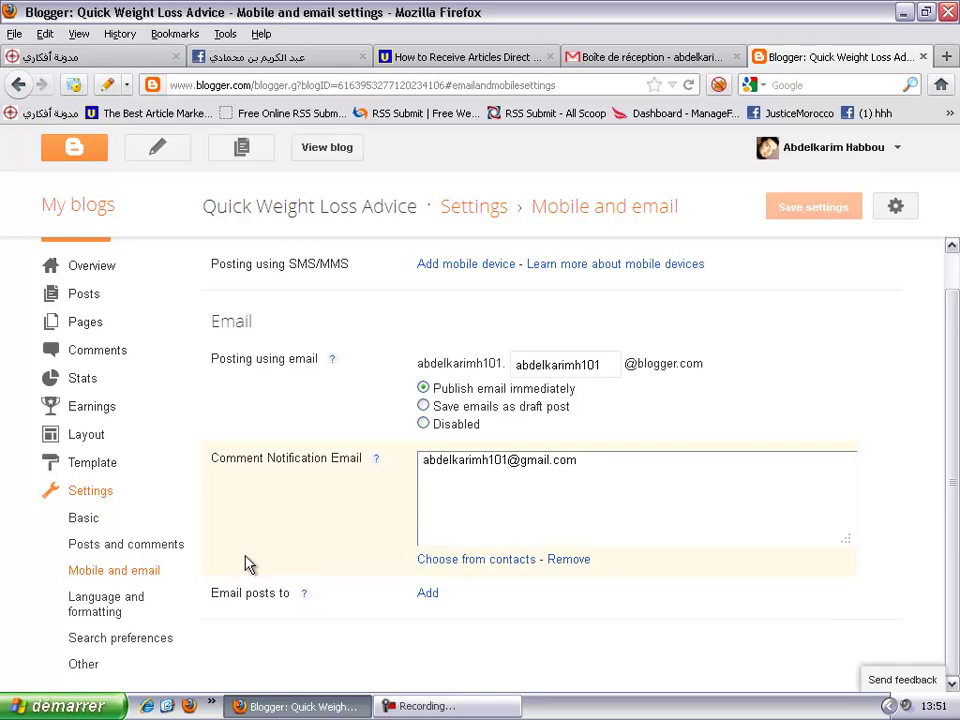
- Type the blog's posting name up to the @ into Email Article Delivery Address, checking Blogger's settings
click(80, 524)
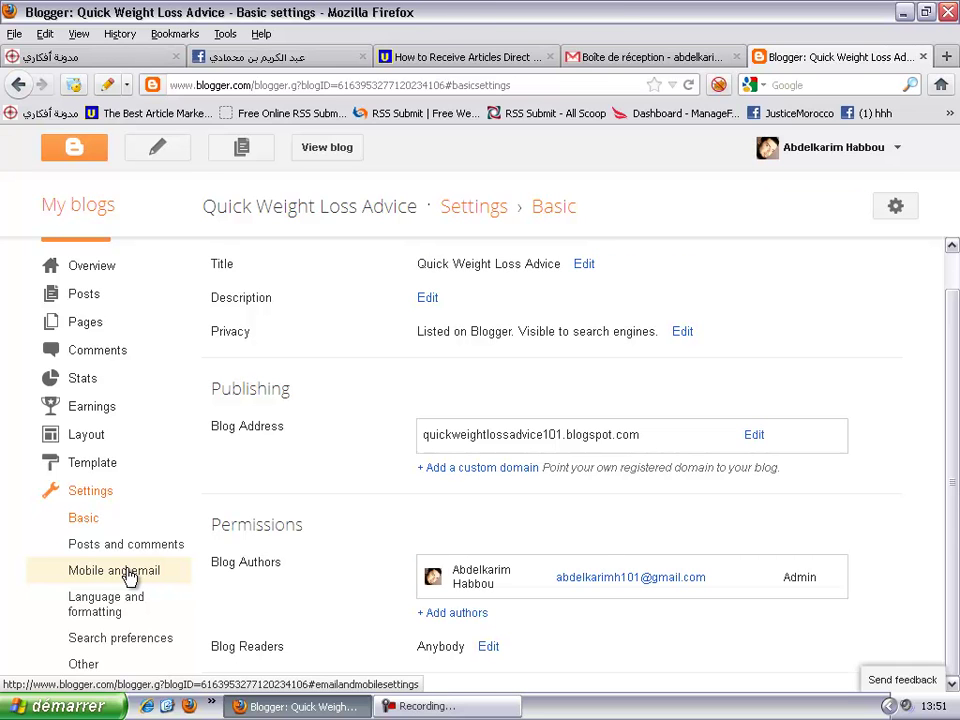
click(129, 579)
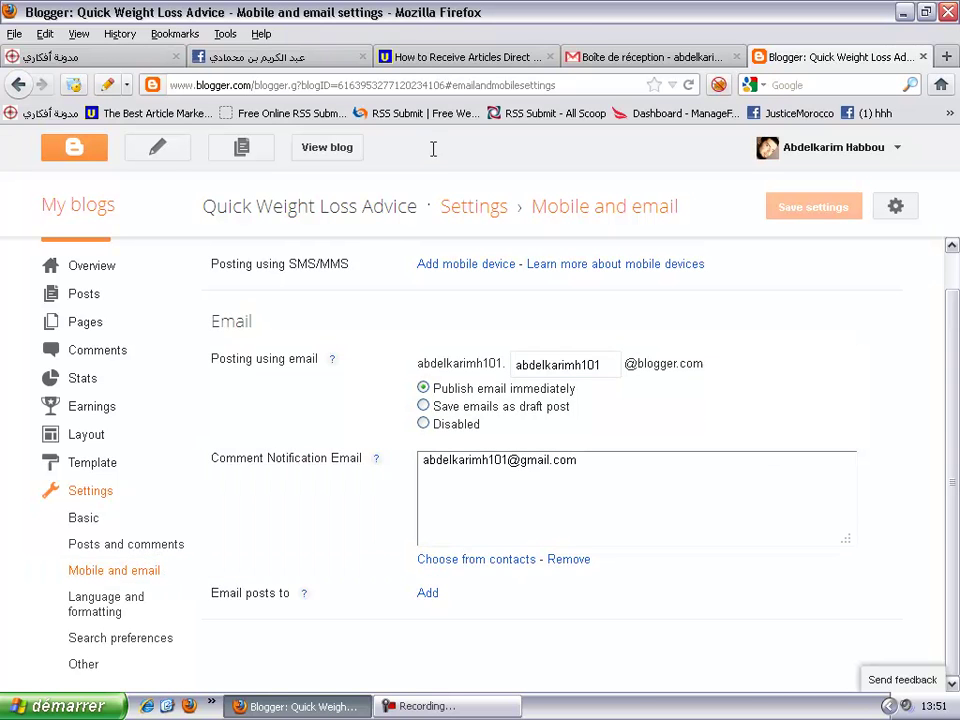
click(443, 58)
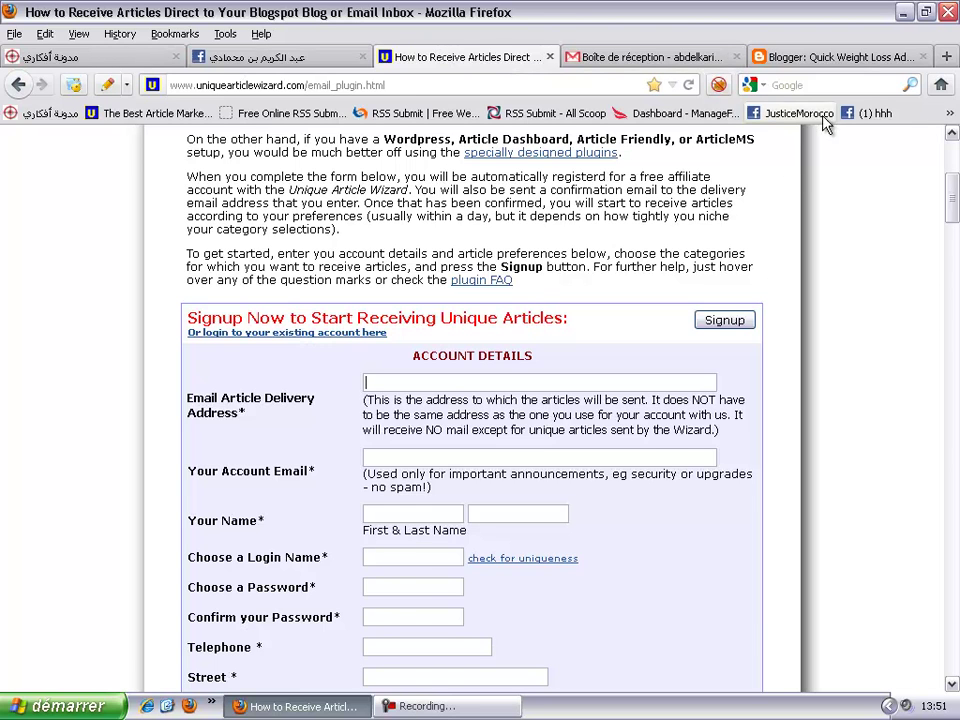
click(816, 60)
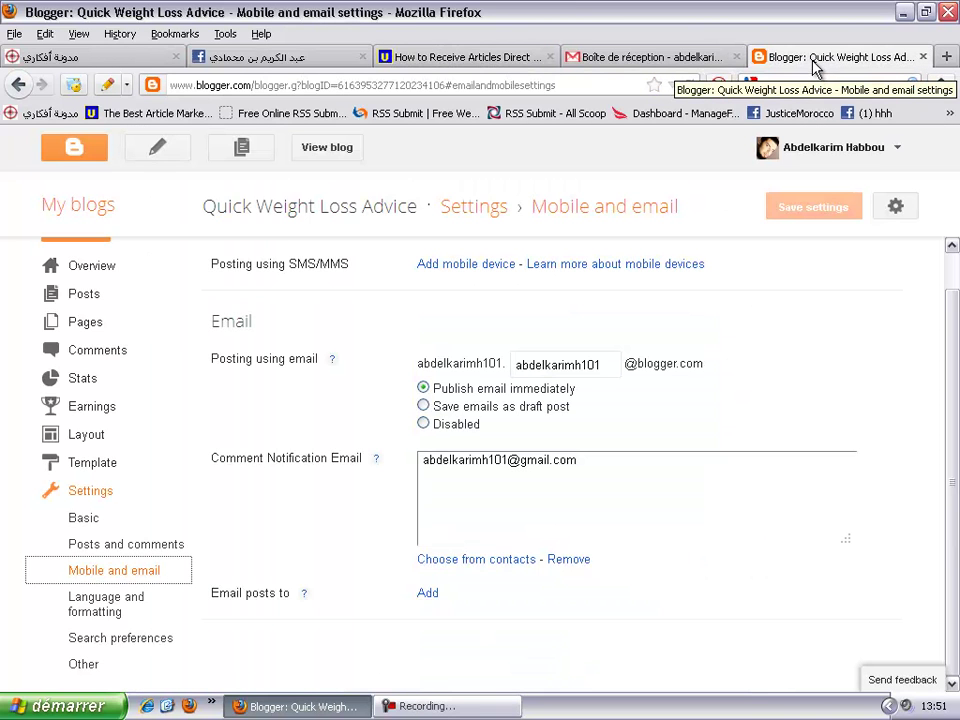
click(435, 57)
click(384, 381)
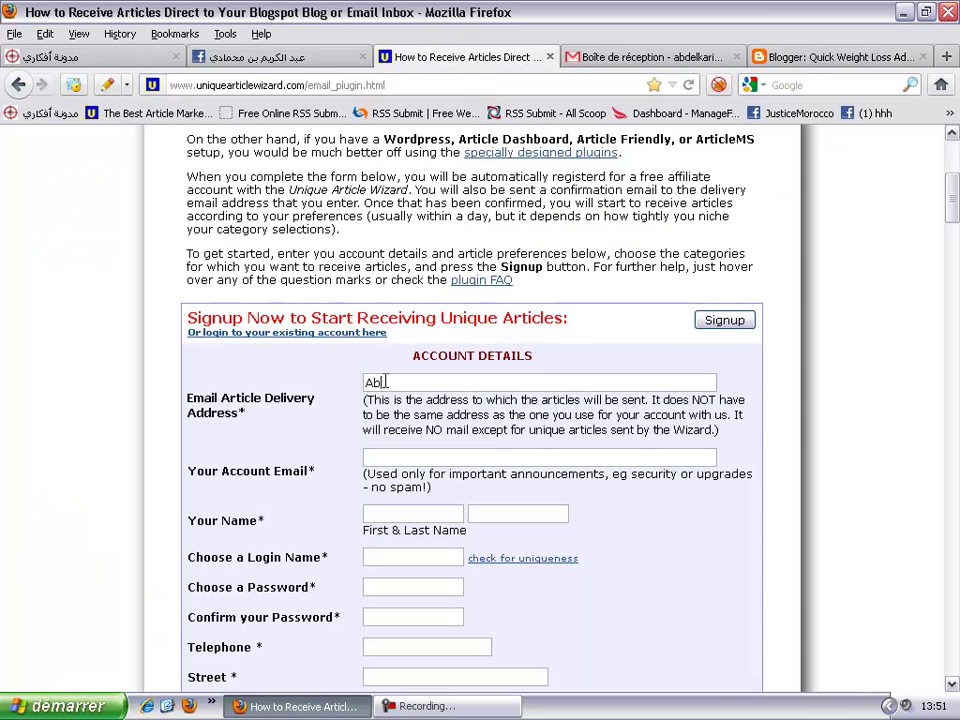
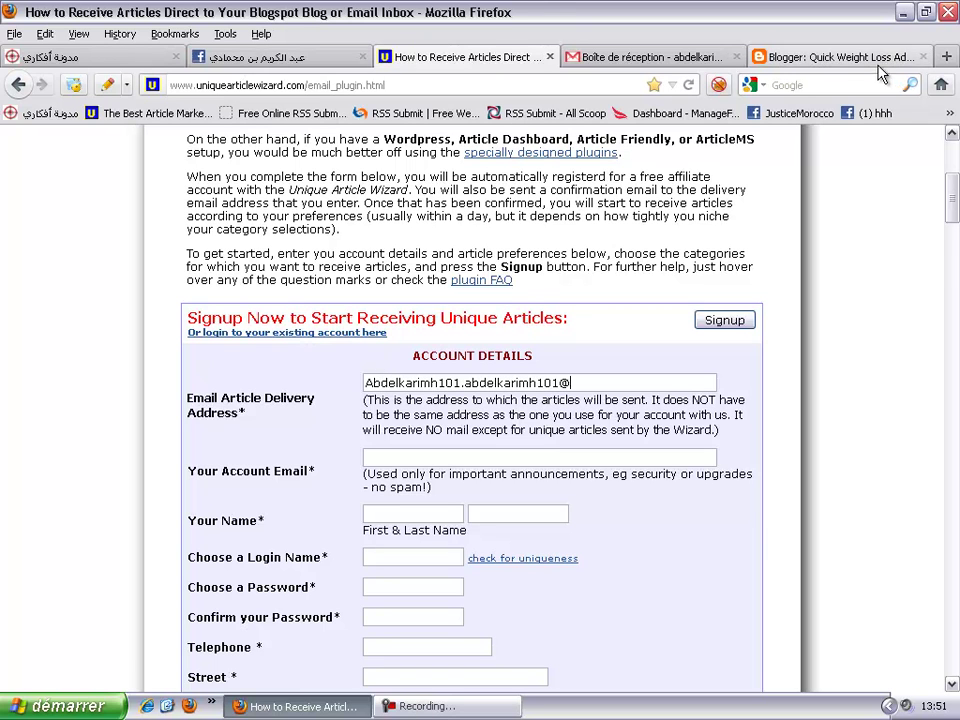
click(857, 59)
drag(703, 366, 620, 365)
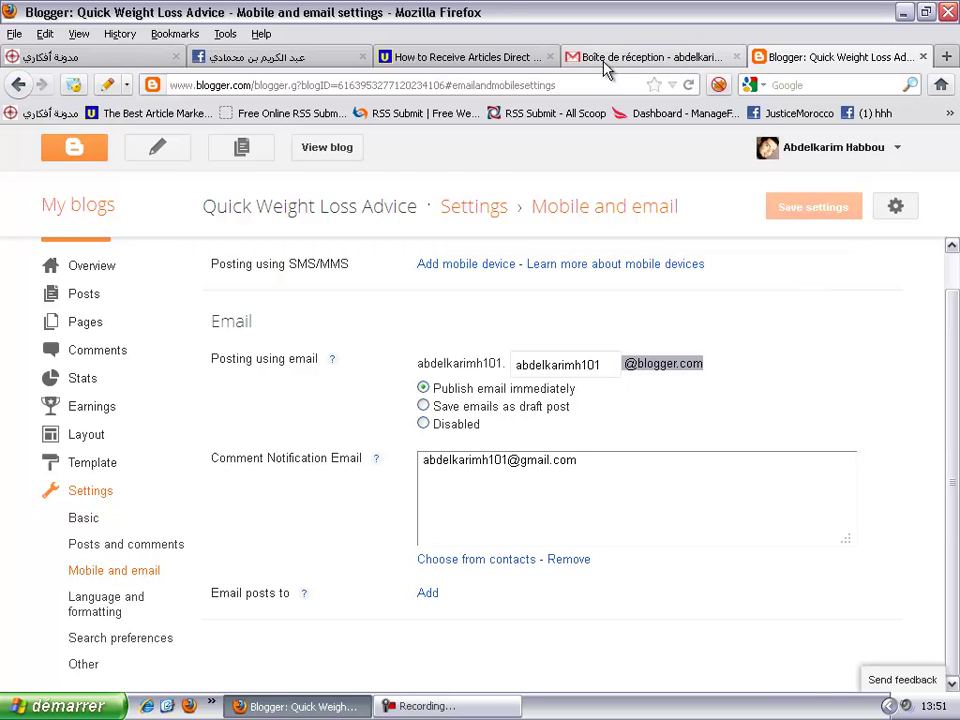
click(425, 60)
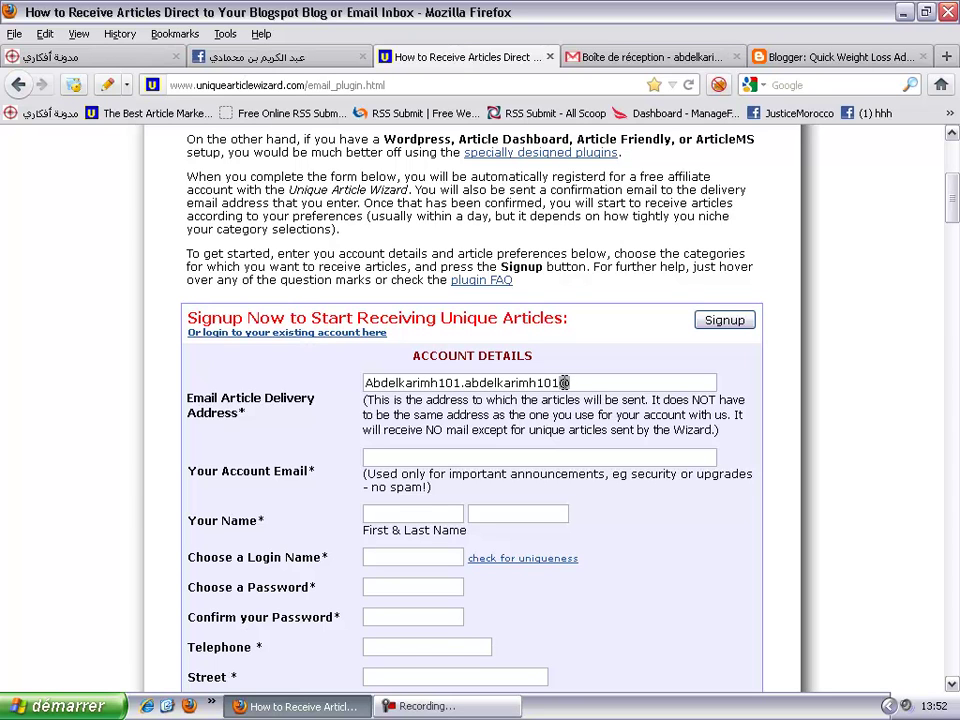
- Finish the delivery address with blogger.com and make its first letter lowercase
text(blogger.com)
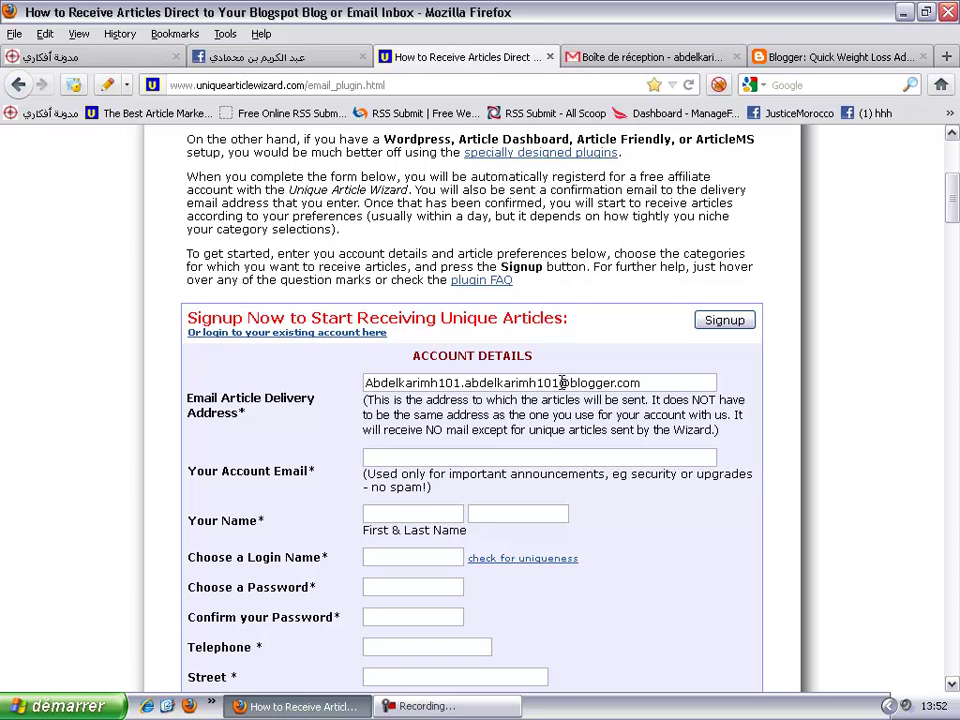
key(Home)
key(Delete)
text(a)
click(656, 386)
- Pick the account email from autocomplete and enter the user's first and last name
click(416, 455)
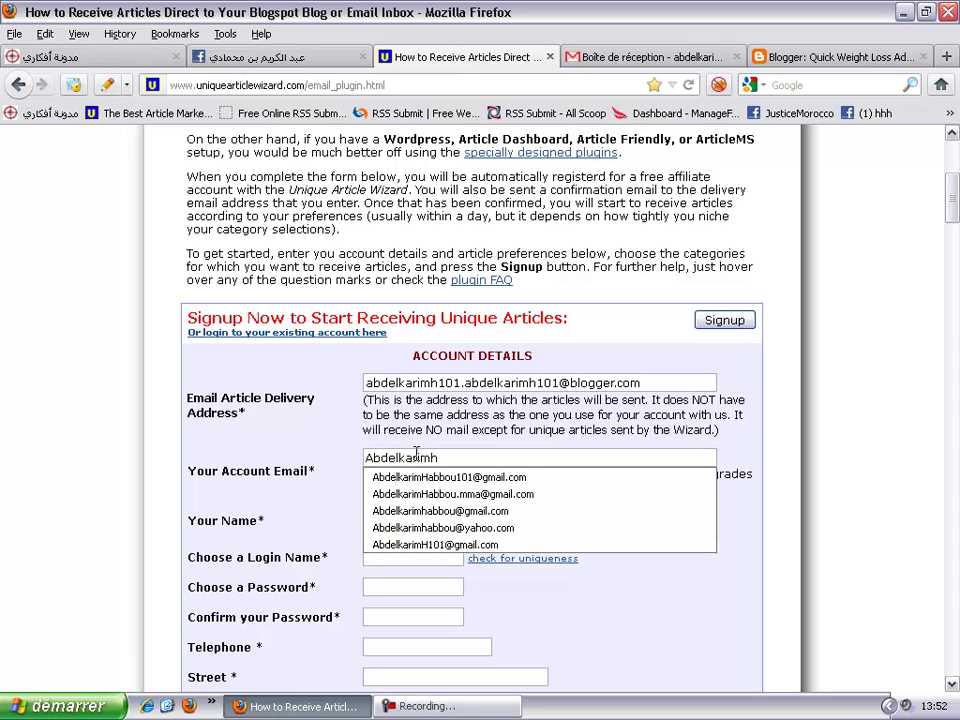
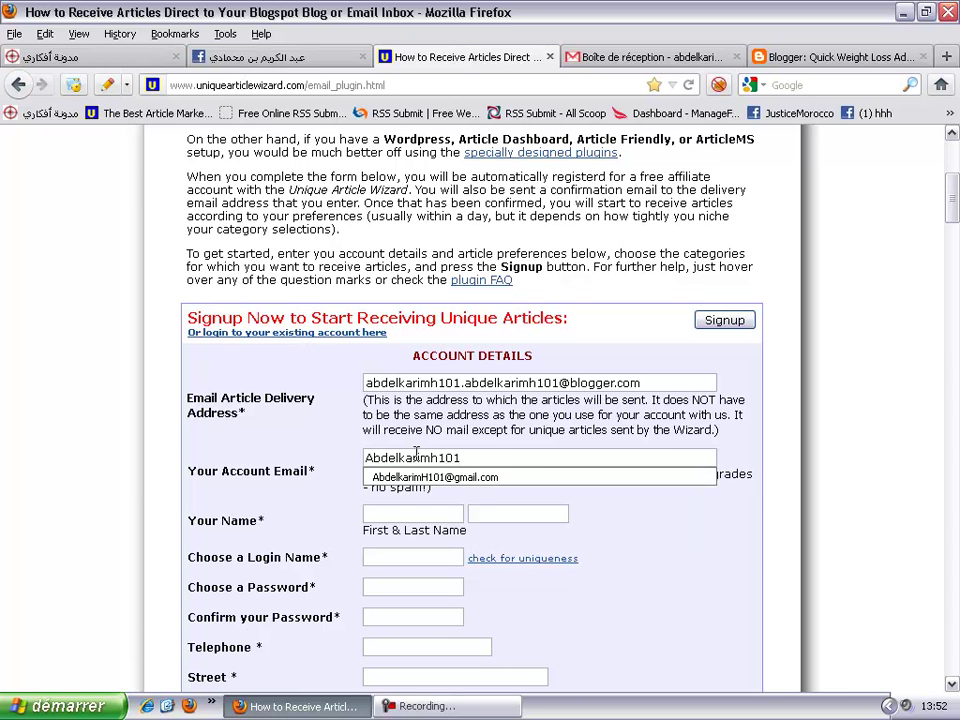
click(440, 477)
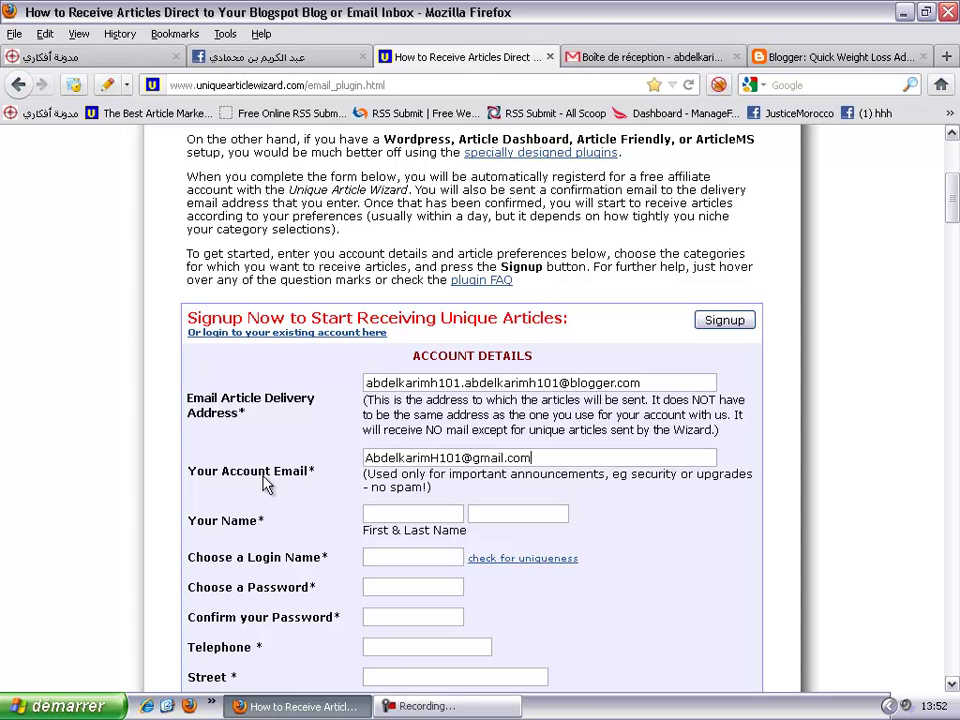
click(400, 512)
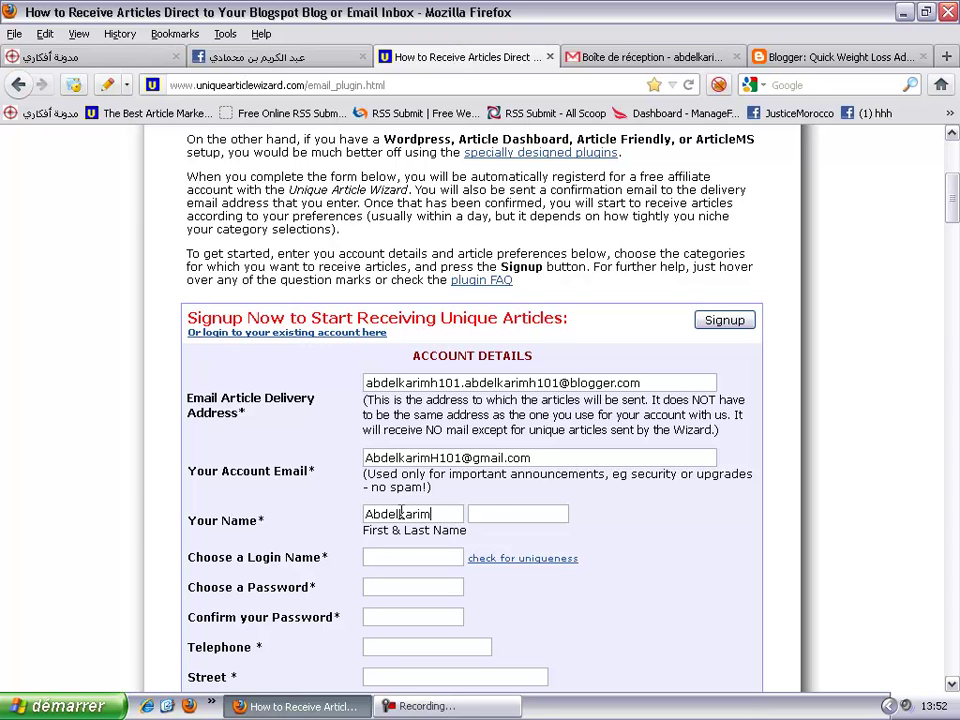
click(495, 513)
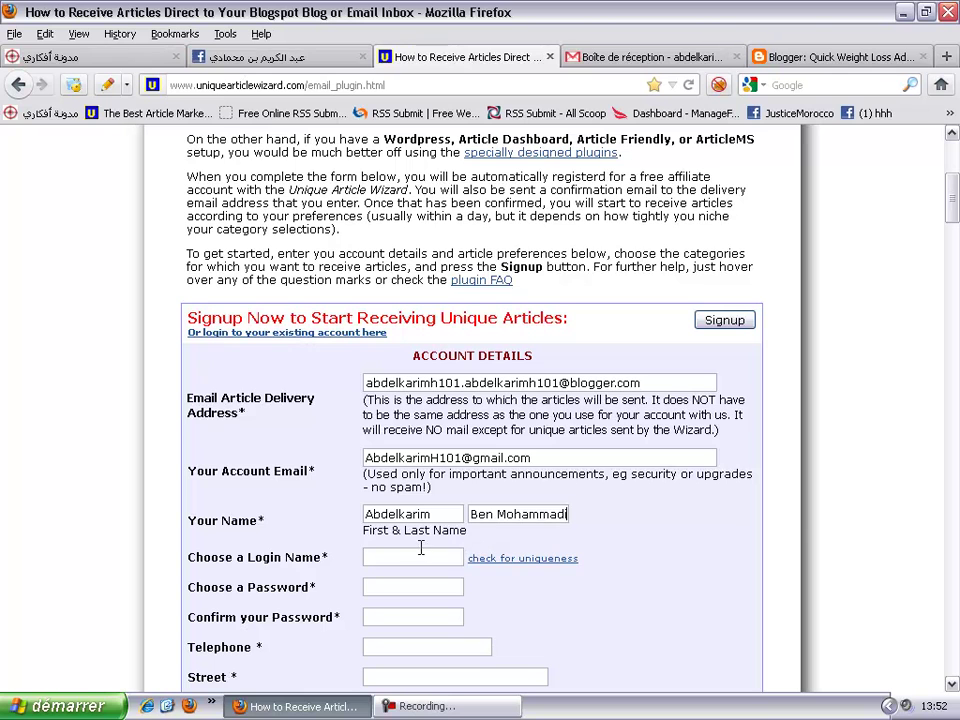
click(405, 553)
scroll(403, 553, down, 4)
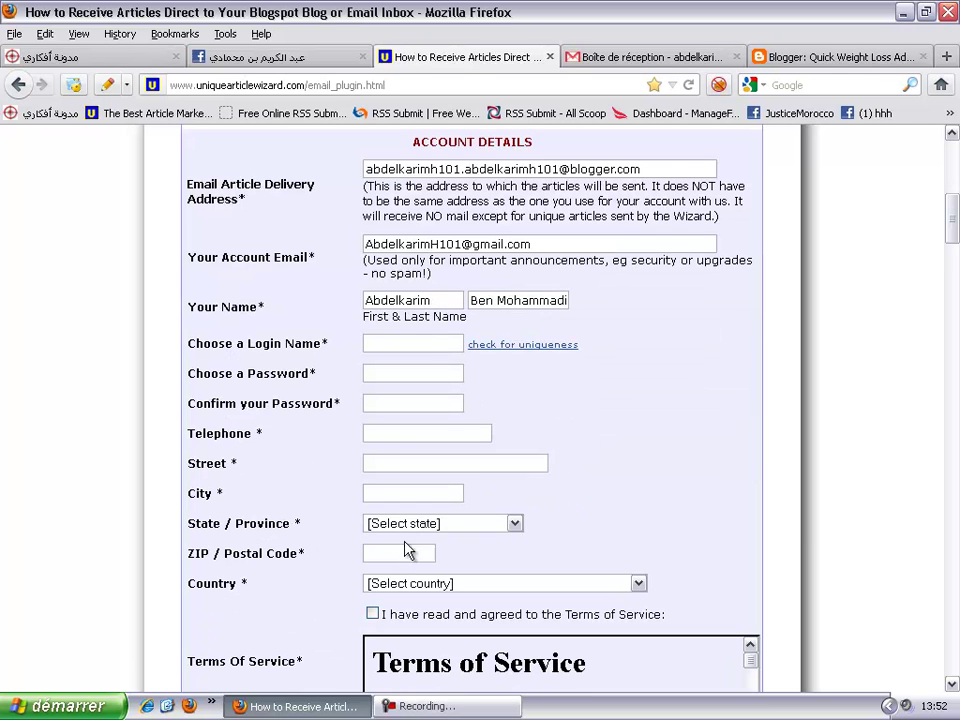
click(422, 345)
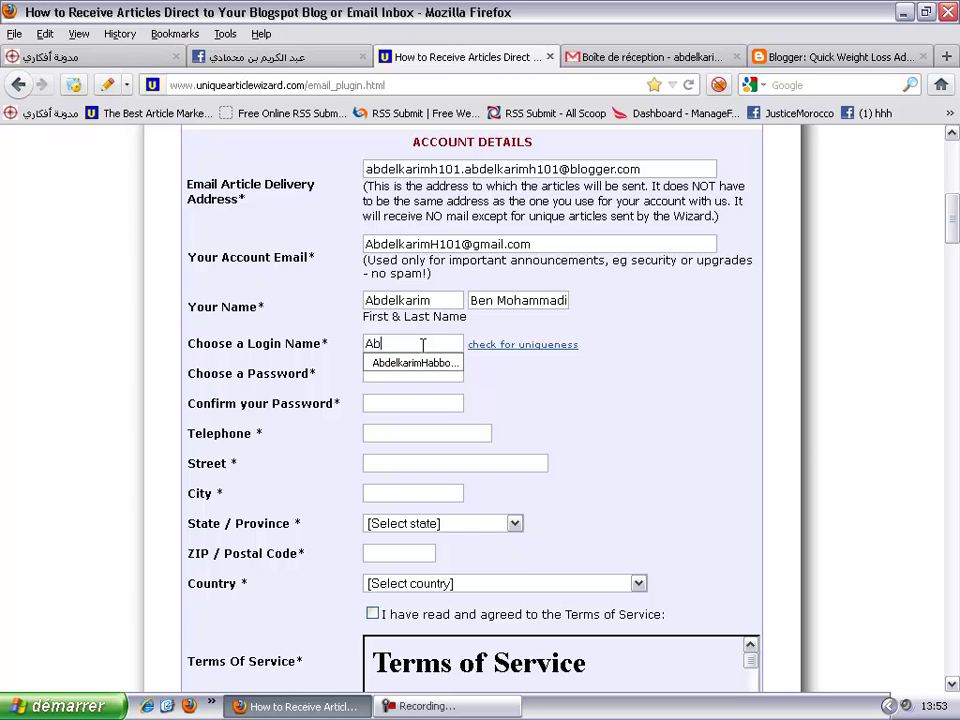
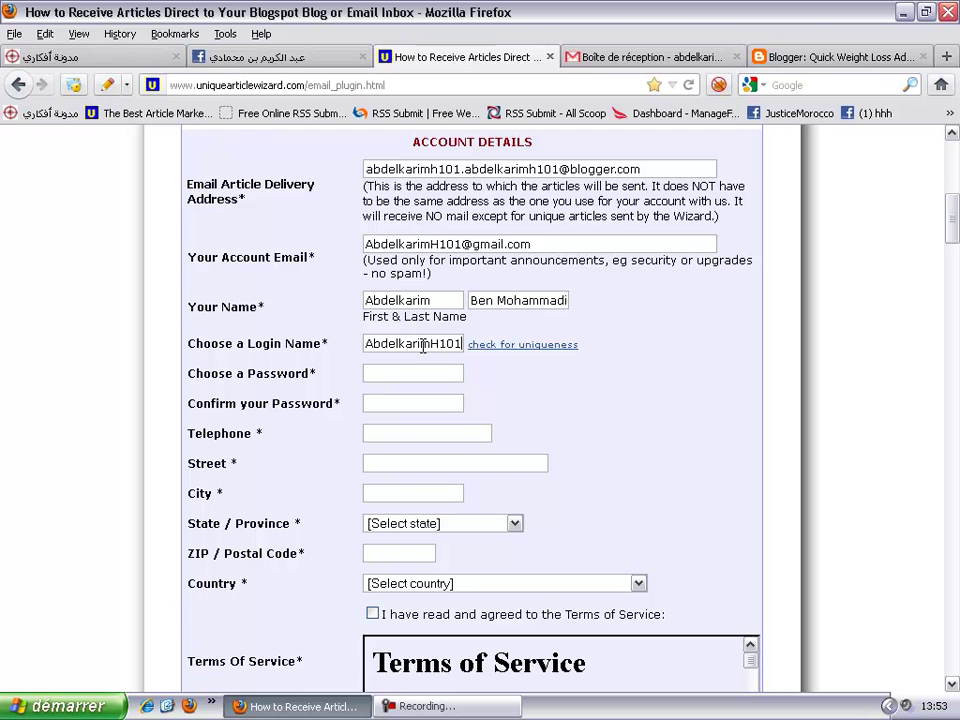
- Type the chosen login name and run 'check for uniqueness' to confirm it's available
click(533, 345)
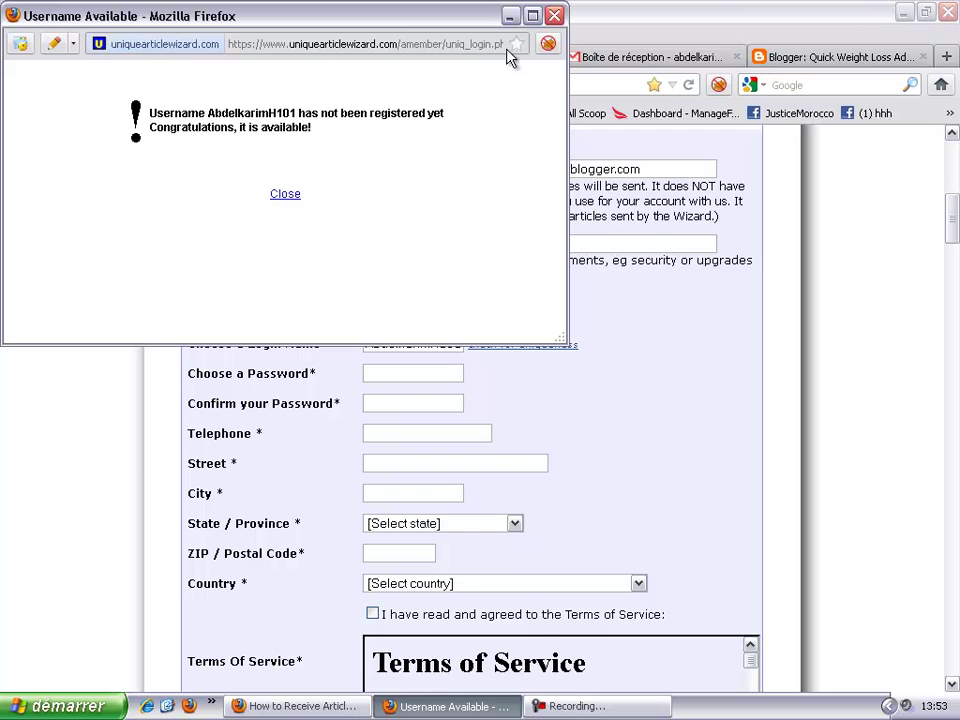
- Close the availability popup and change the login name's two capital letters to lowercase
click(287, 195)
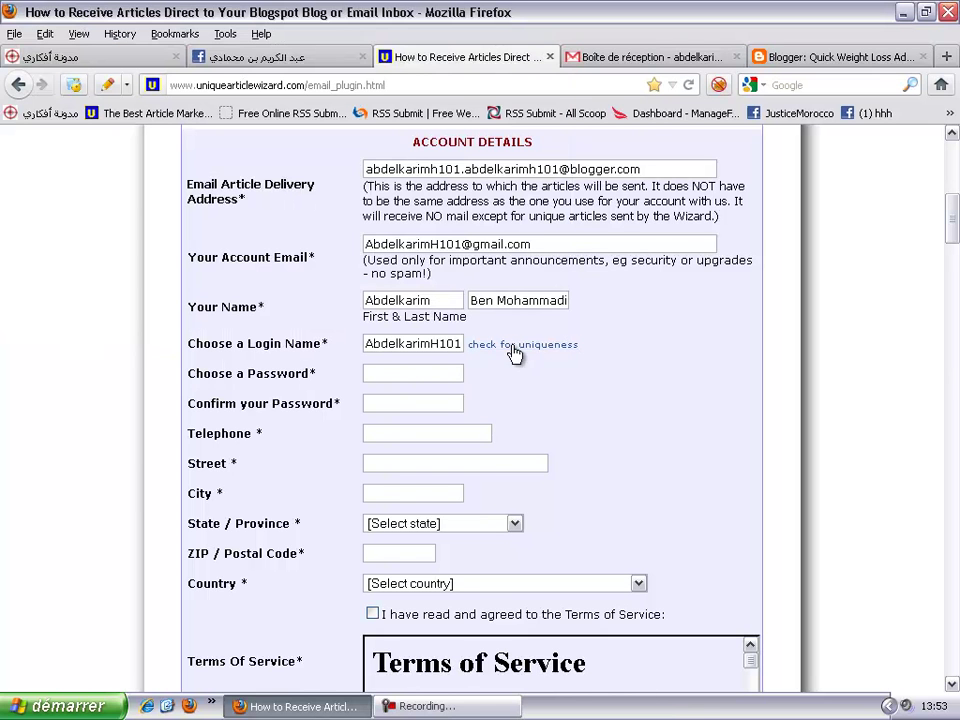
click(411, 371)
key(BackSpace)
text(a)
click(437, 343)
key(BackSpace)
text(h)
- Enter the account password in both Choose and Confirm your Password fields
click(433, 374)
text(axxxxxxxxx)
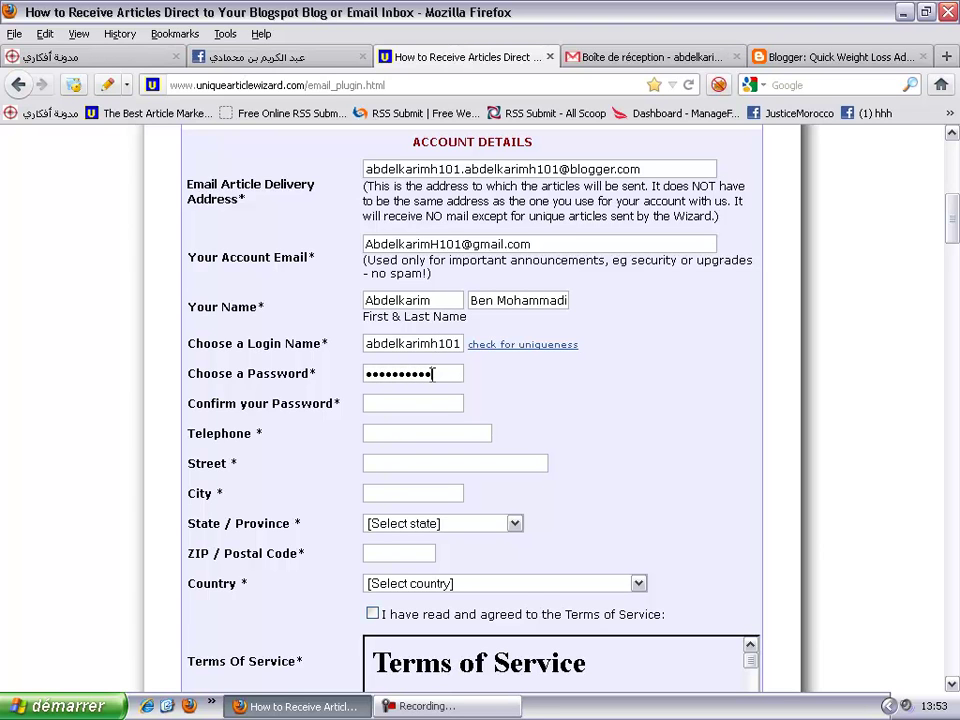
click(396, 403)
text(xxxxxxxxxx)
click(406, 431)
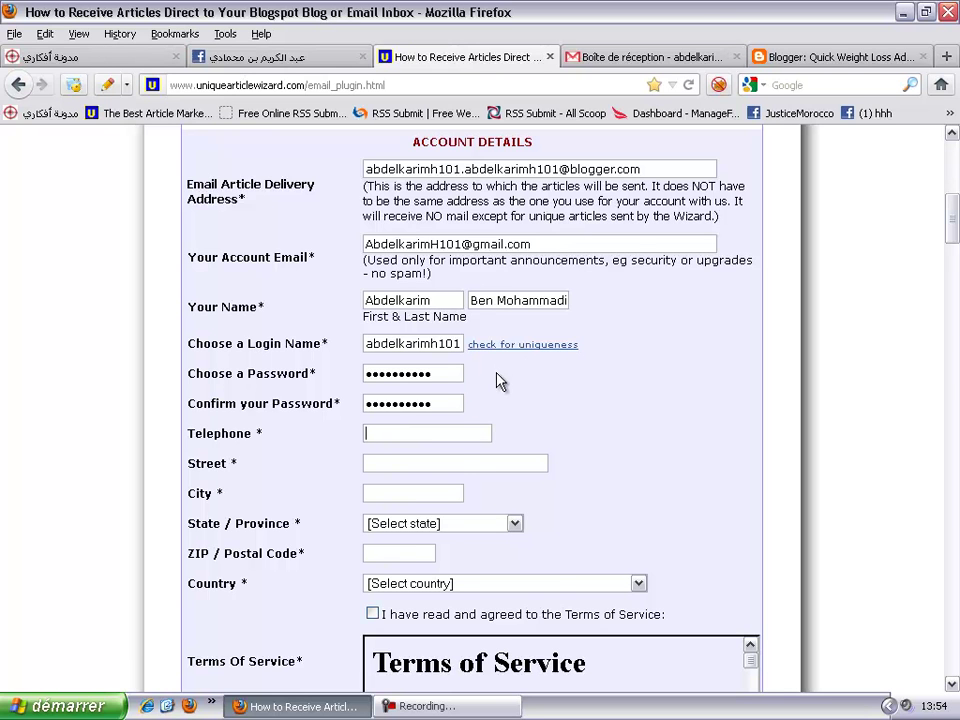
- Enter the phone number with its country code and start typing the street address
scroll(497, 380, down, 4)
scroll(493, 379, up, 2)
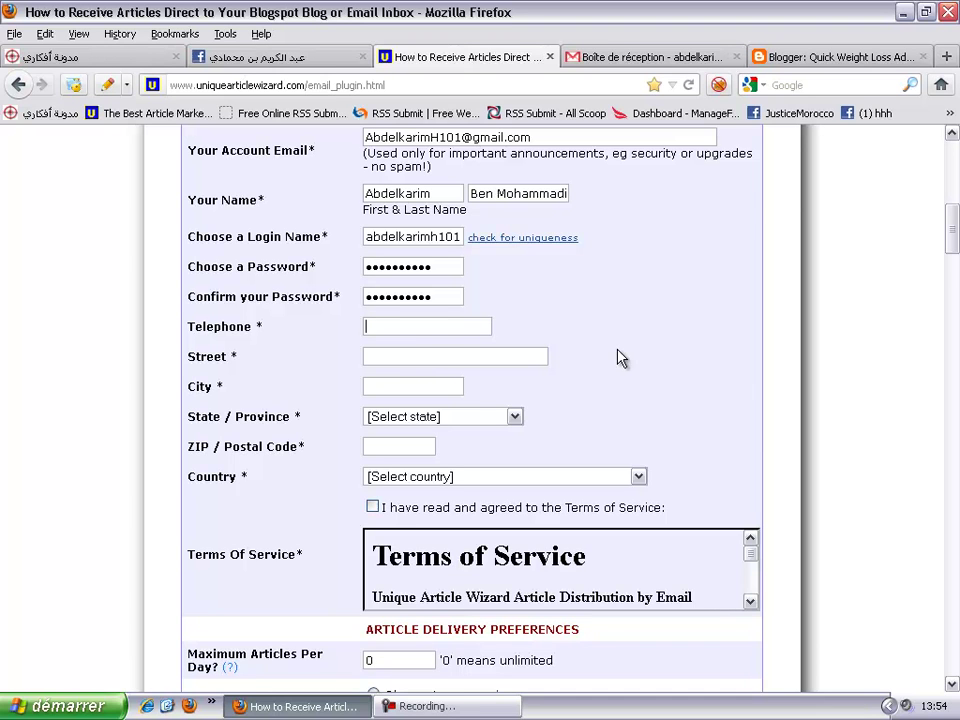
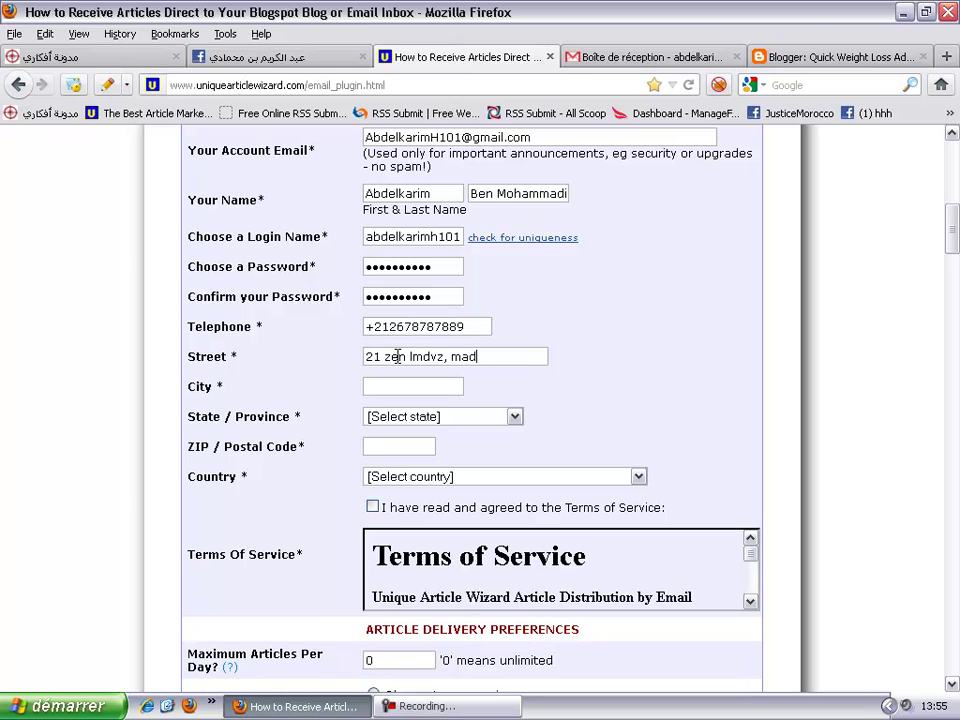
- Finish the street address, insert its missing letter, and enter Rabat as the city
click(513, 357)
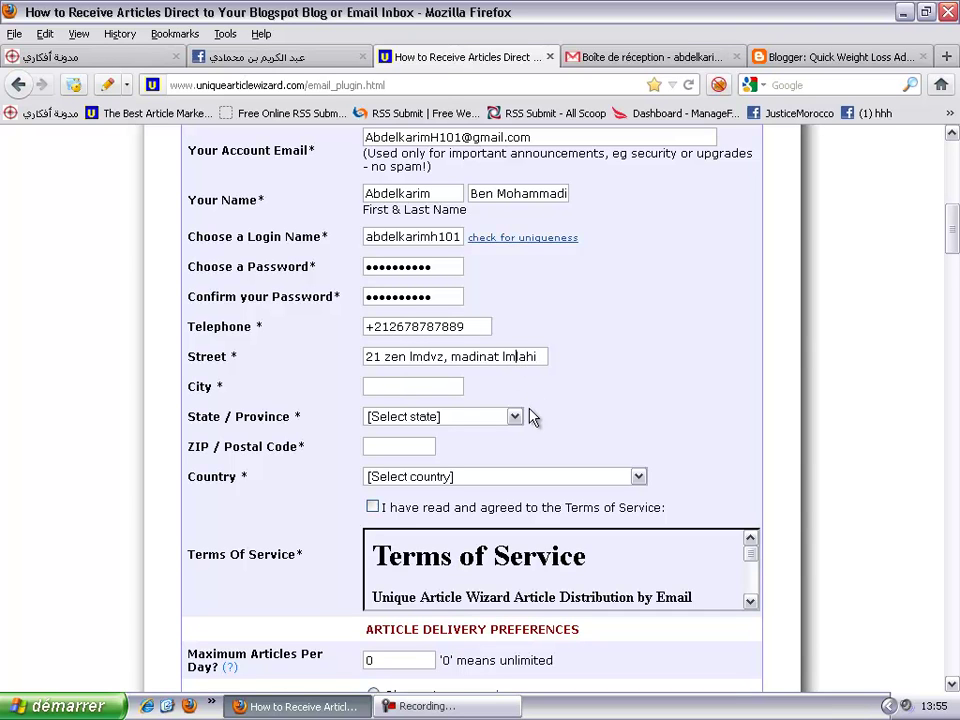
text(a)
click(432, 386)
text(Rabat)
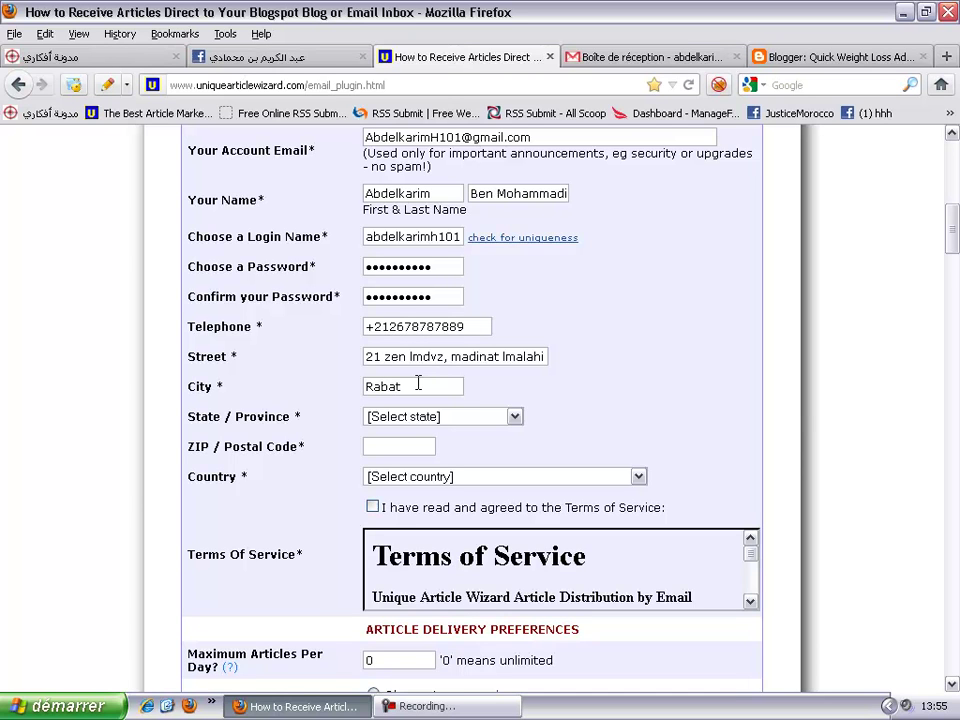
click(403, 422)
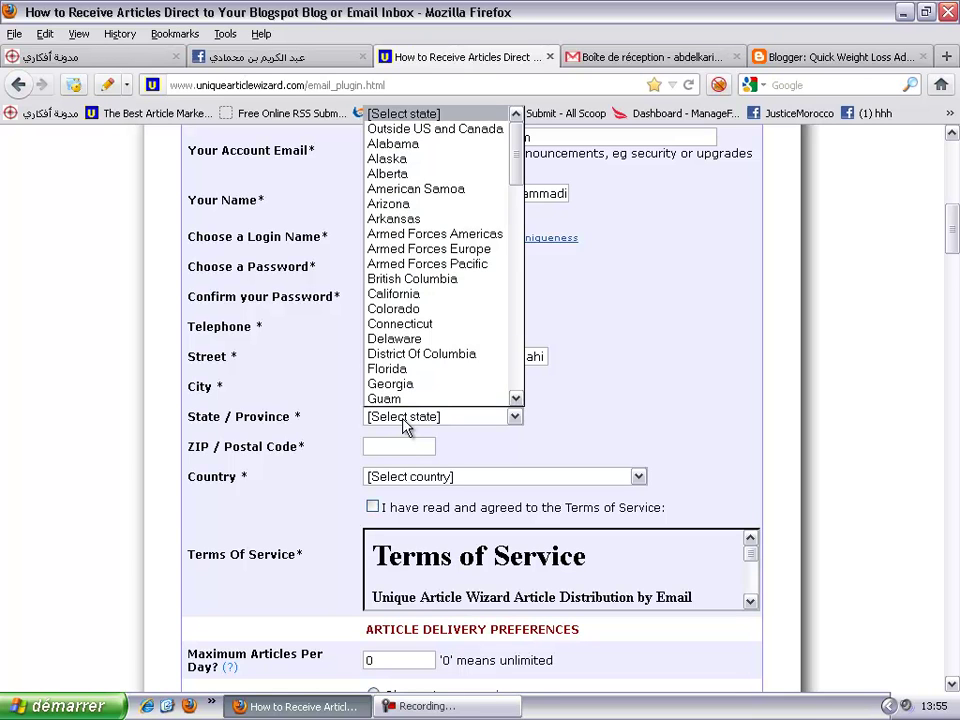
- Try the M states such as Montana, then reset State / Province to [Select state]
key(m)
key(m)
key(m)
key(m)
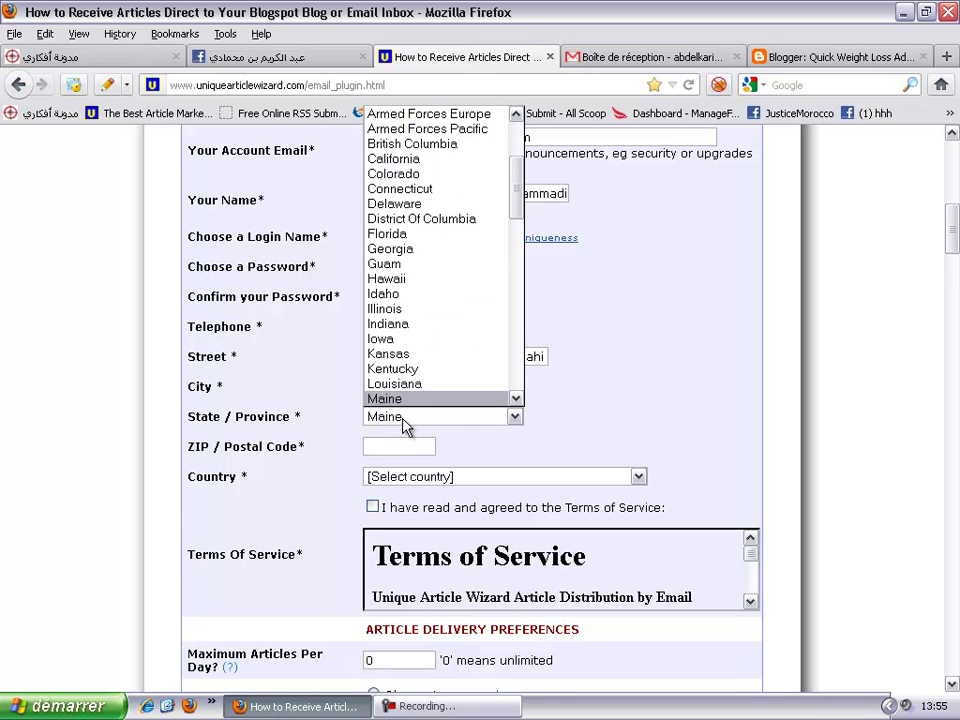
key(m)
key(m)
key(m)
key(m)
key(m)
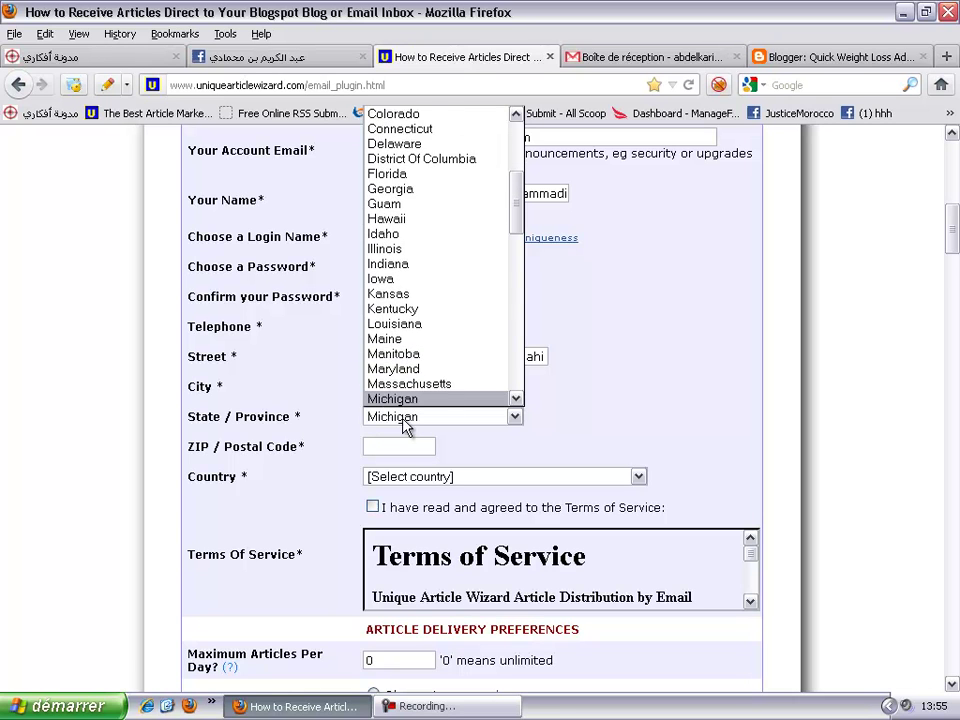
key(m)
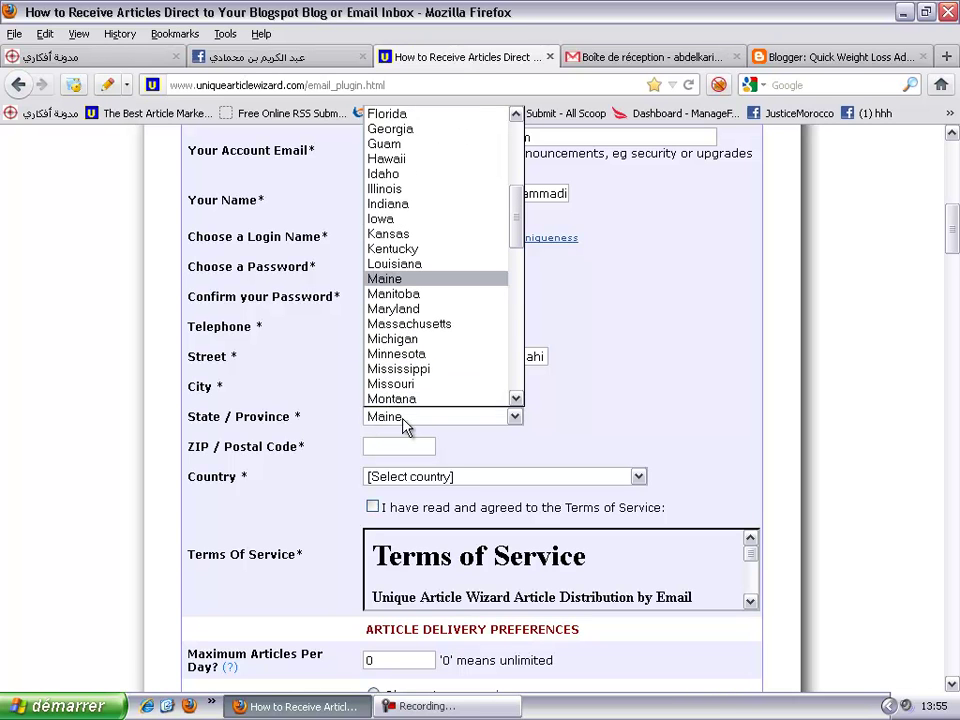
key(m)
key(m)
key(m)
key(m)
key(m)
key(m)
key(m)
key(m)
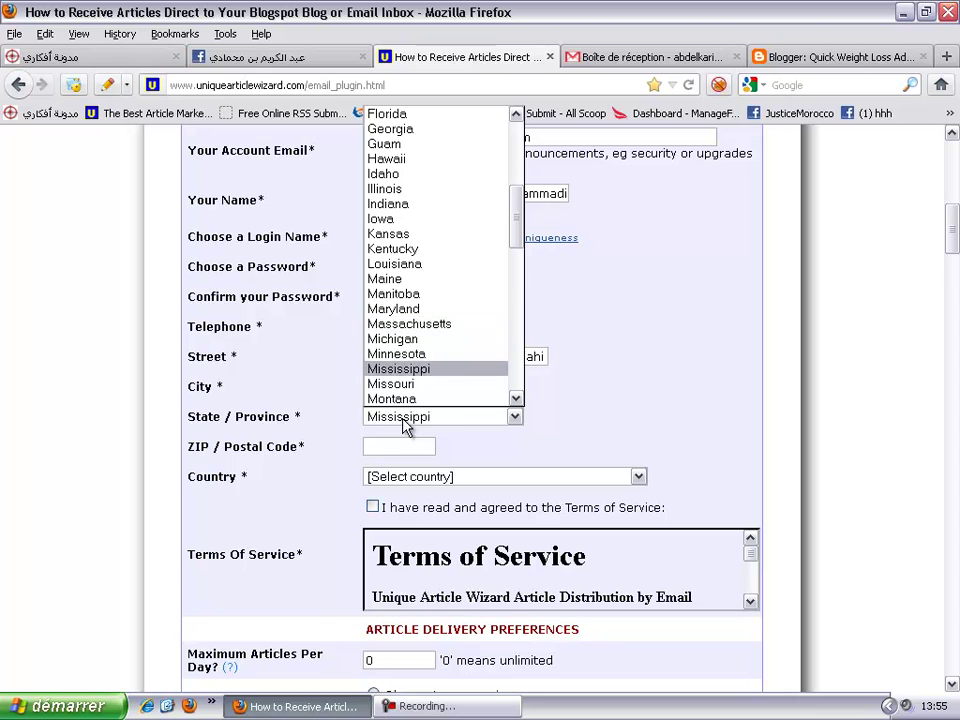
key(m)
key(m)
key(m)
key(m)
key(m)
key(m)
key(m)
key(m)
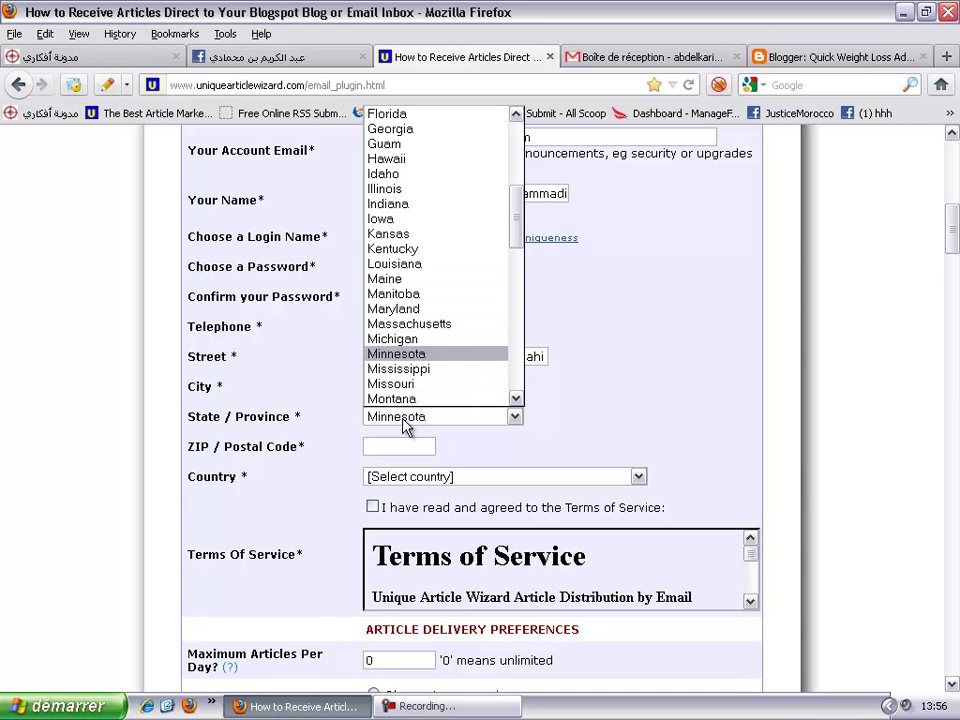
key(m)
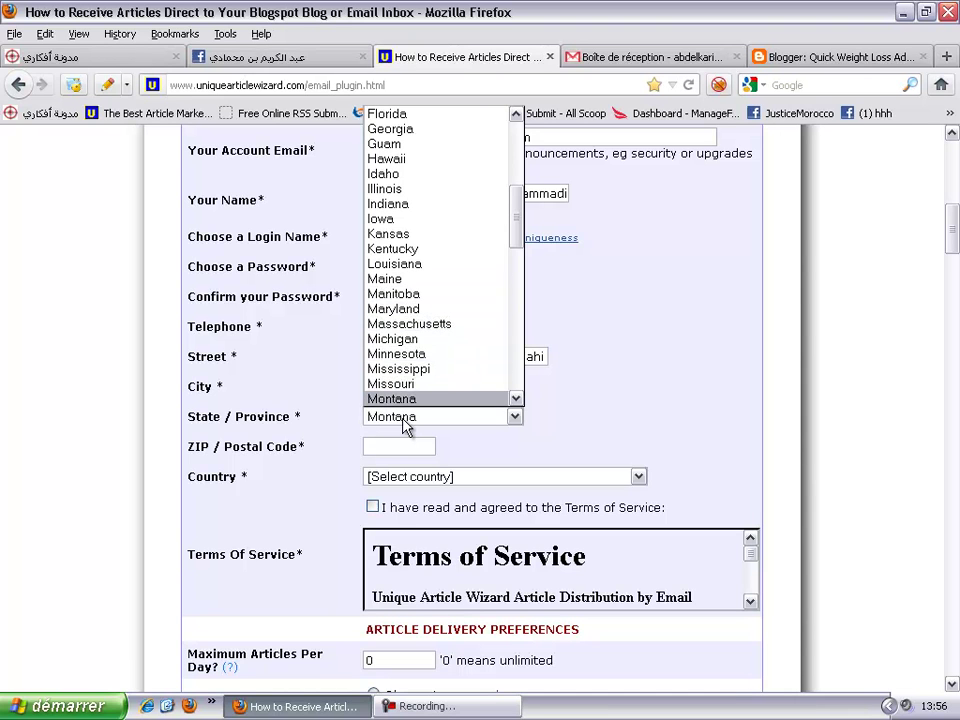
key(m)
key(m)
key(m)
key(m)
key(m)
key(m)
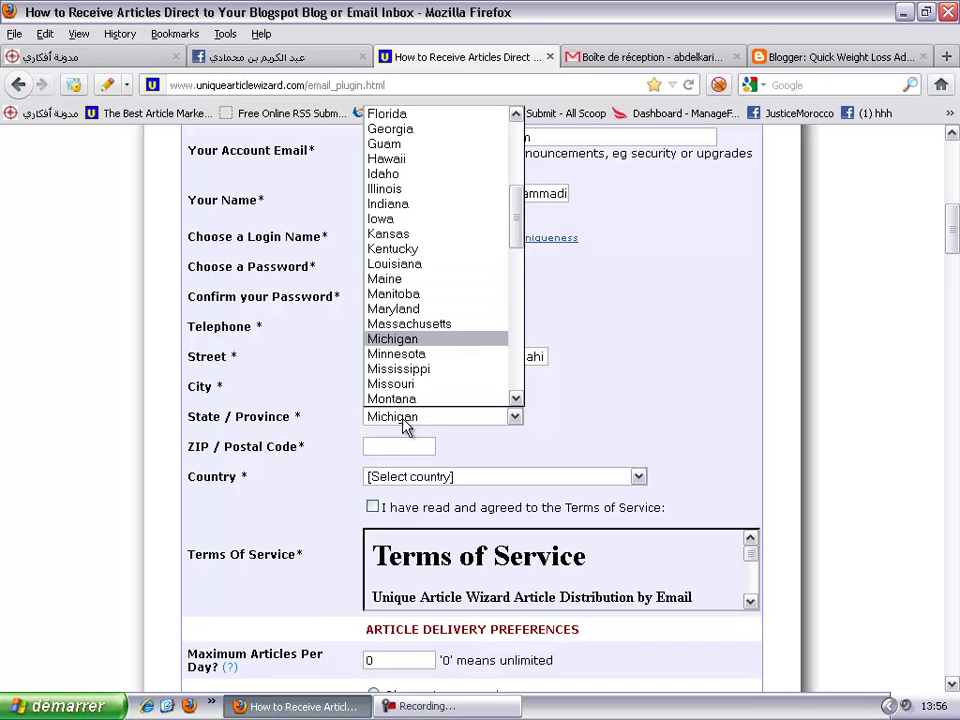
key(m)
key(m)
key(m)
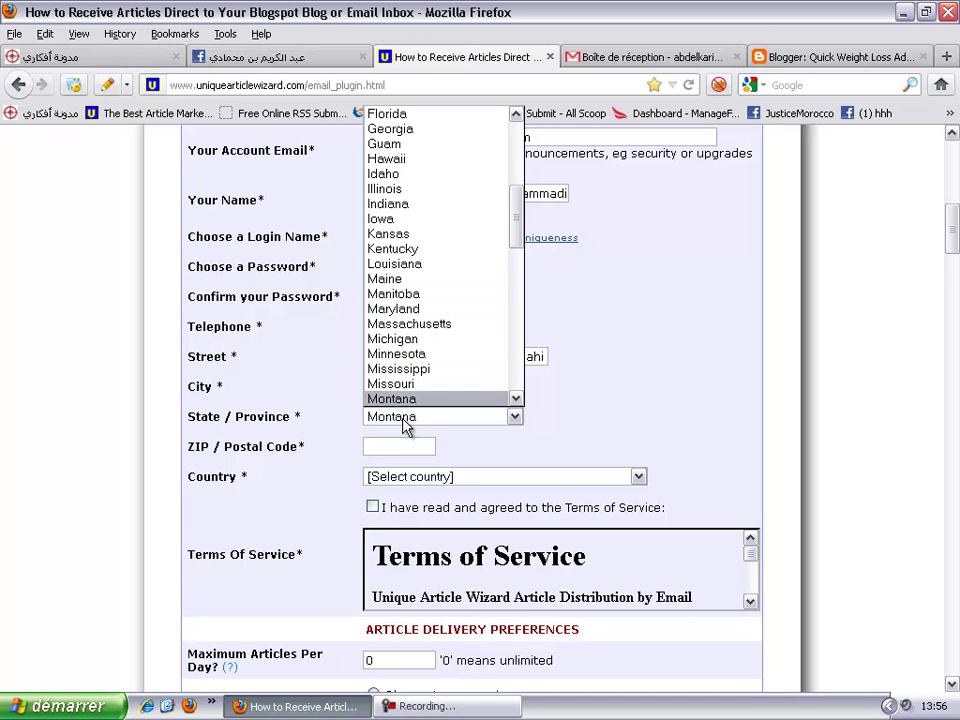
click(407, 424)
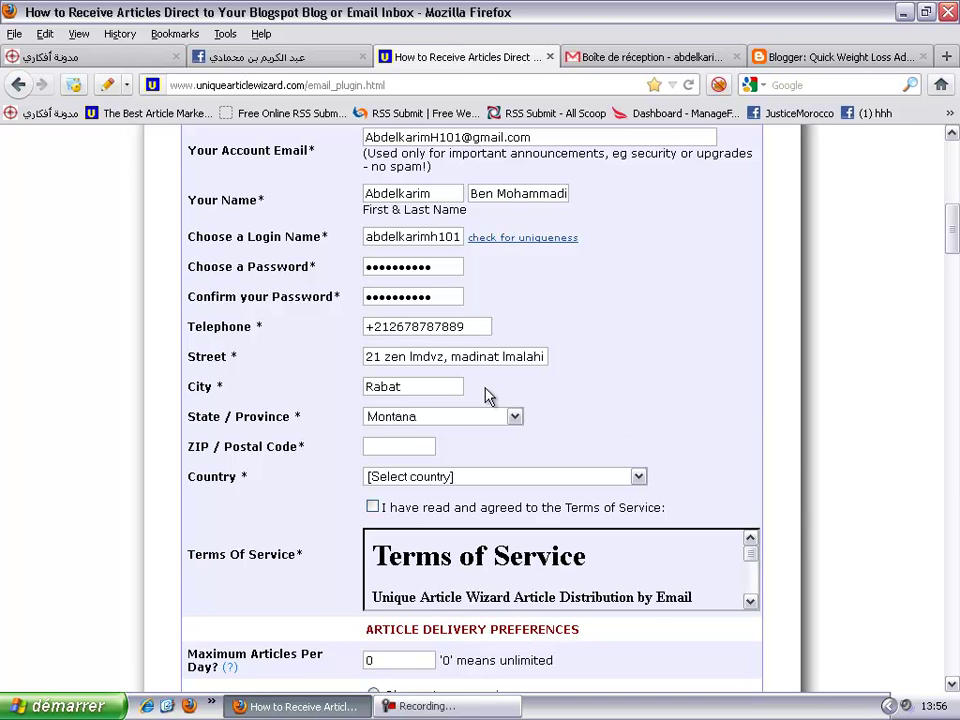
click(443, 419)
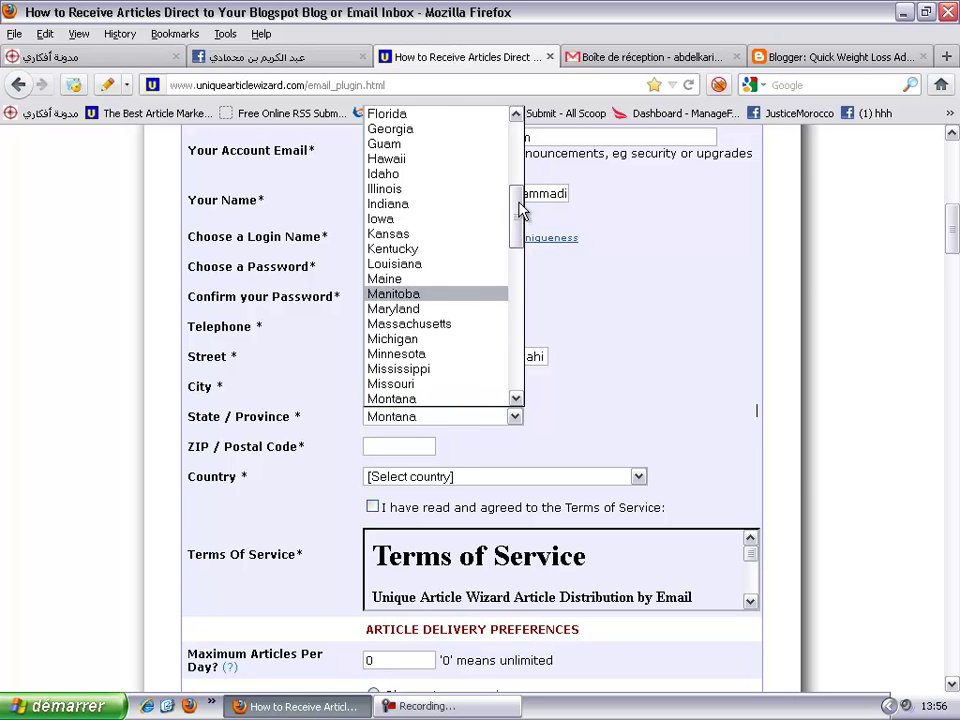
drag(515, 208, 527, 110)
click(470, 114)
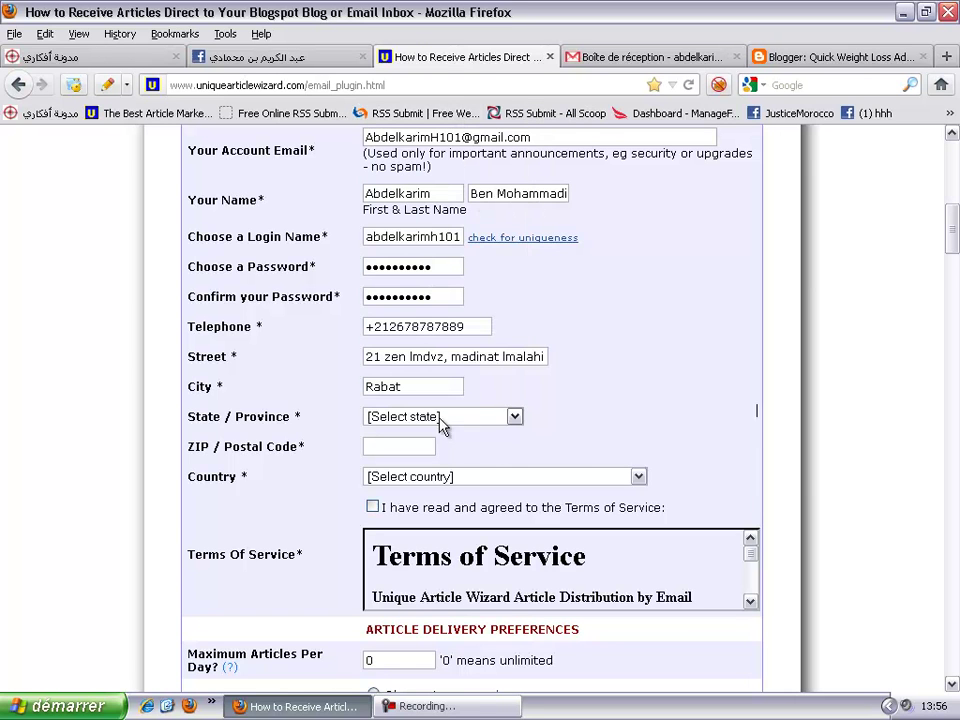
- Enter postal code 10000, choose Morocco as the country, and accept the Terms of Service
click(395, 446)
text(10000)
click(408, 478)
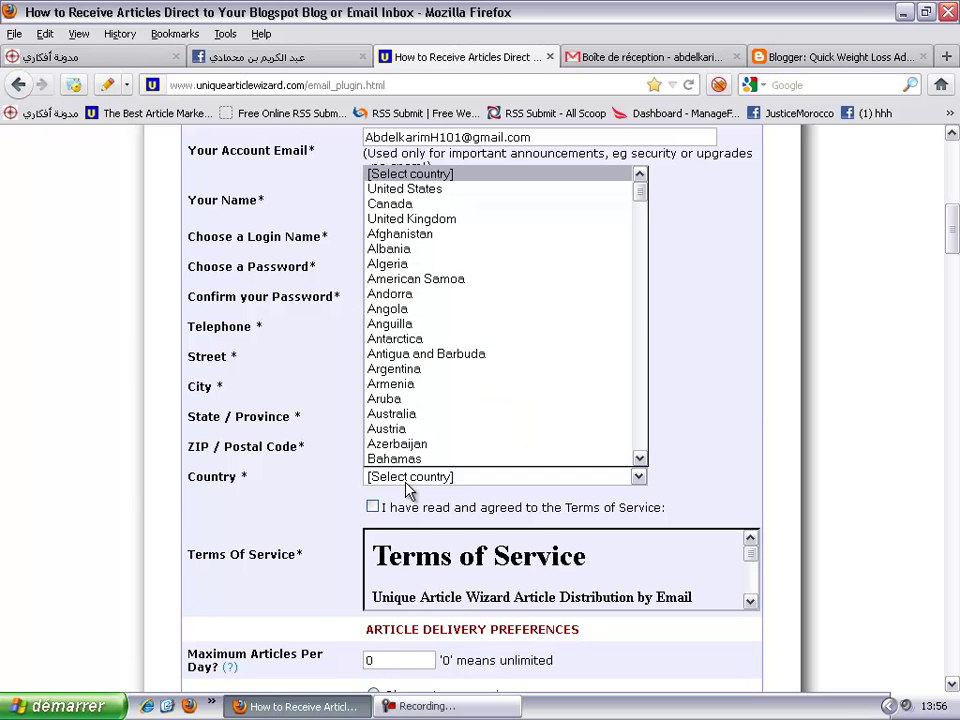
key(m)
key(Down)
key(Down)
key(Down)
key(Down)
key(Down)
key(Down)
key(Down)
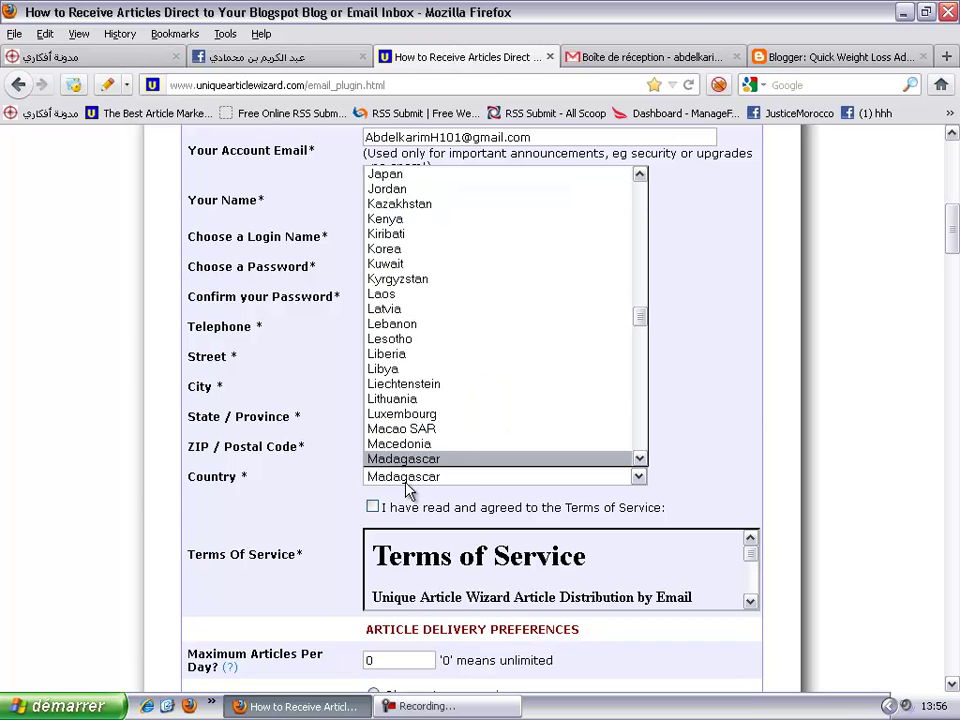
key(Down)
key(Down)
key(Down)
key(Down)
key(Down)
key(Down)
key(Down)
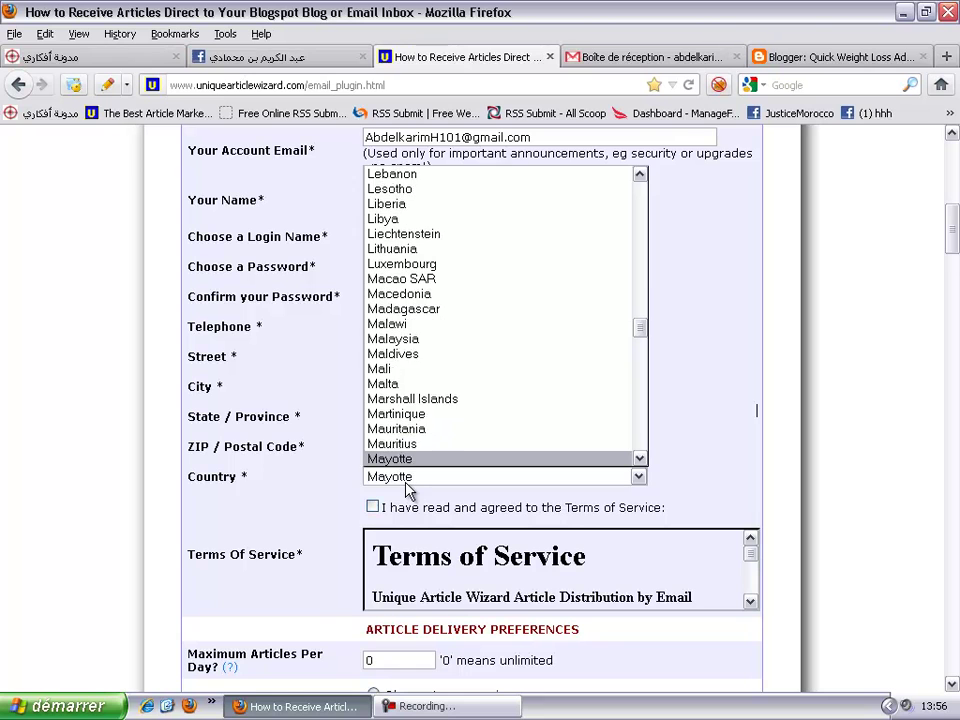
key(Down)
key(Down)
key(Down)
key(Down)
key(Down)
key(Down)
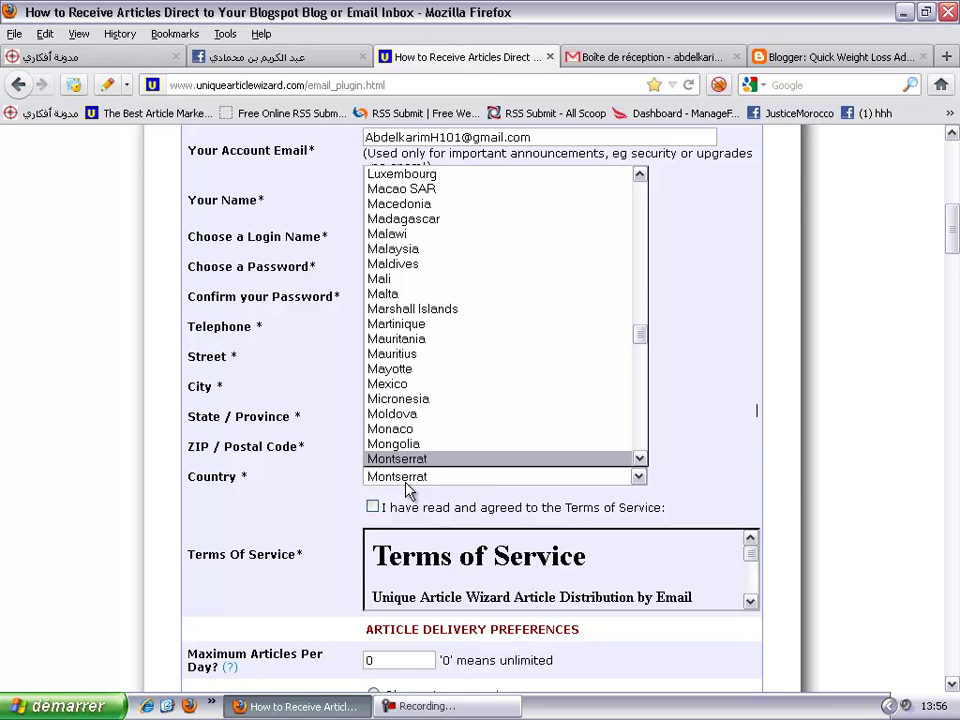
key(Up)
key(Return)
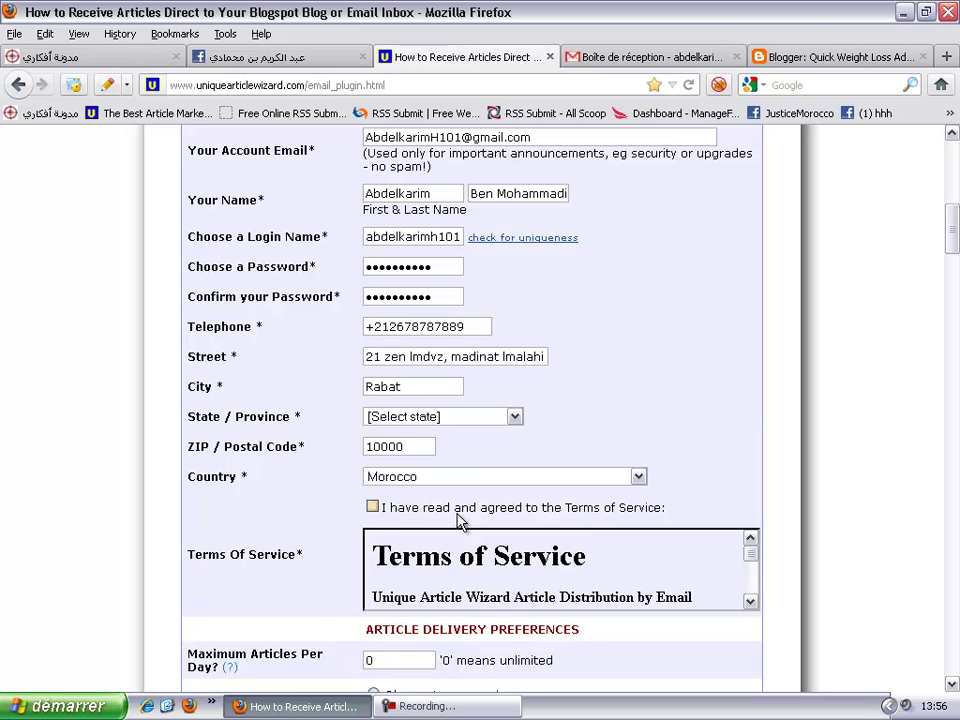
click(372, 507)
- Change Maximum Articles Per Day from 0 to 1 and choose the Blogspot format
scroll(303, 519, down, 4)
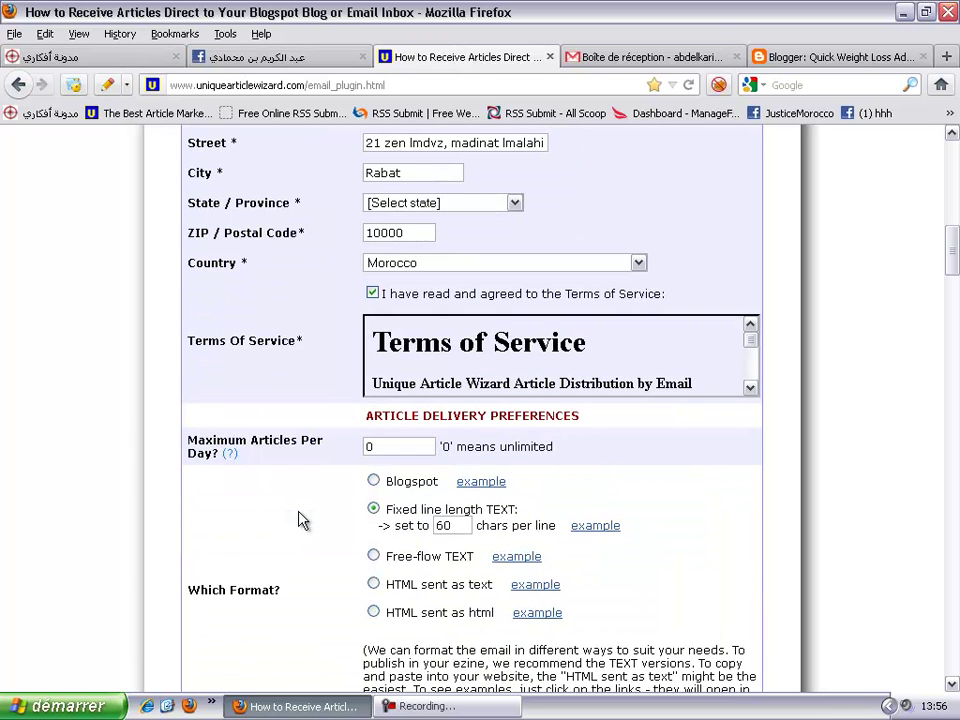
drag(385, 447, 319, 448)
text(1)
scroll(293, 503, down, 2)
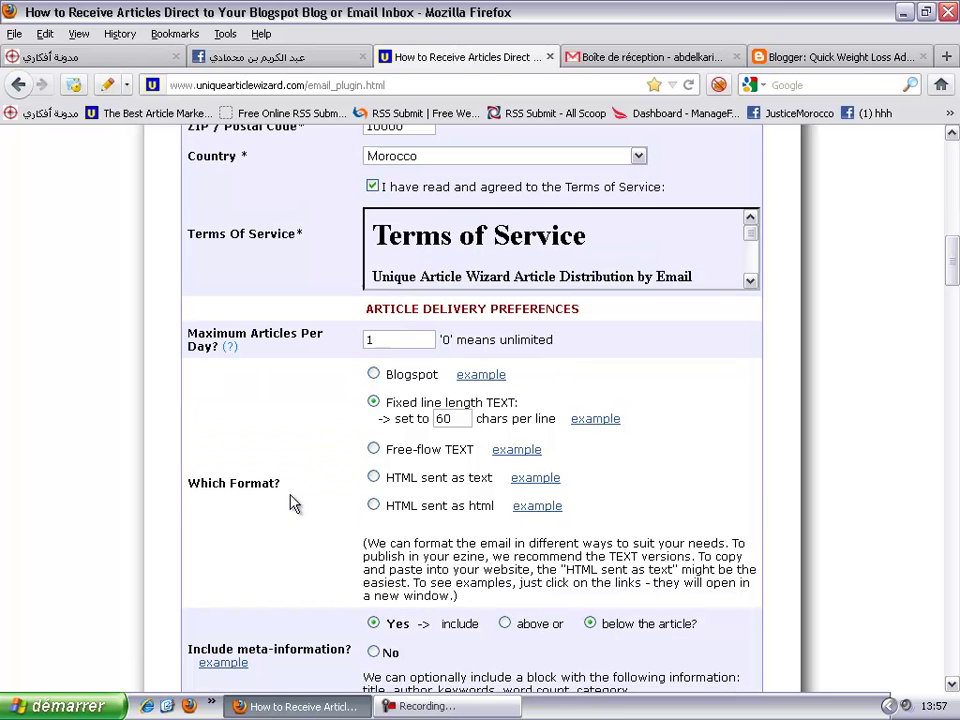
click(375, 374)
scroll(152, 373, down, 4)
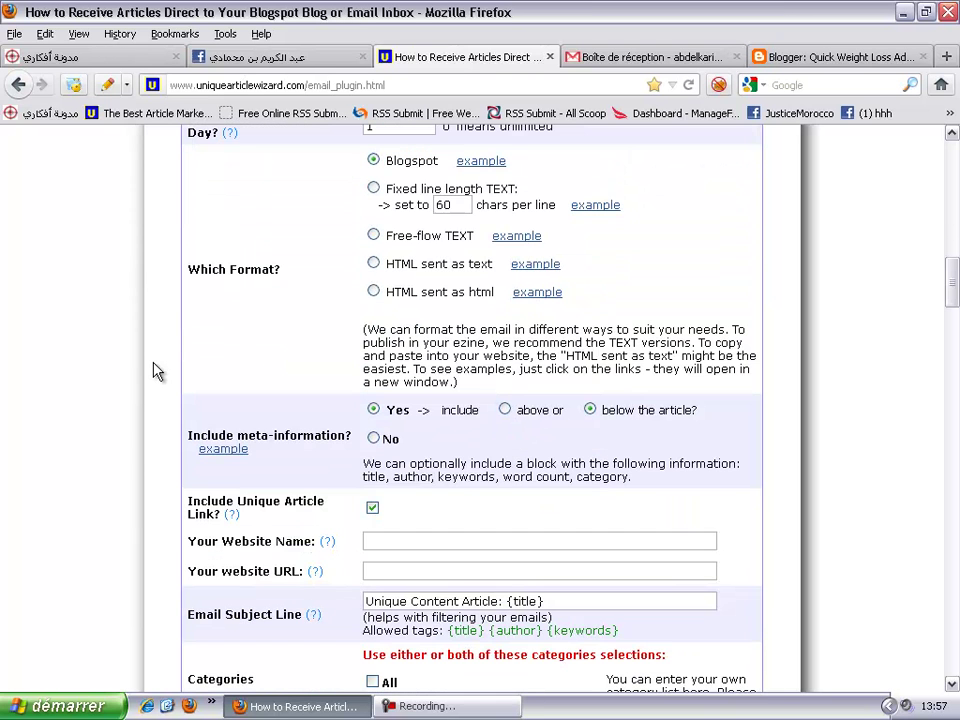
- Set Include meta-information to No and uncheck Include Unique Article Link
scroll(154, 371, down, 2)
scroll(154, 371, up, 2)
scroll(197, 345, down, 4)
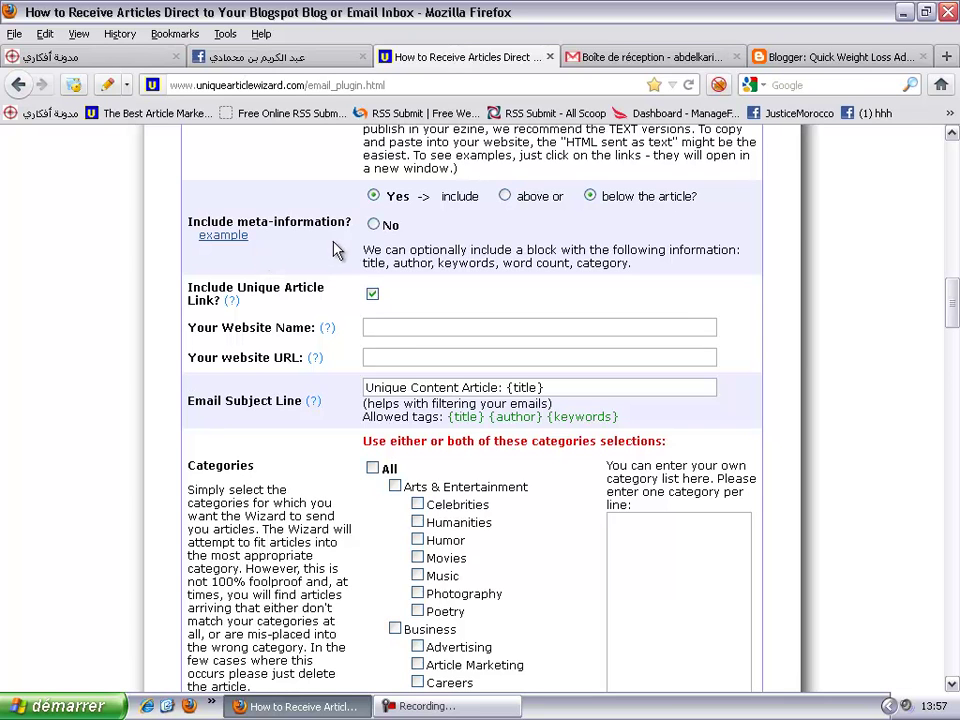
click(374, 226)
click(371, 294)
- Open the Quick Weight Loss Advice blog from Blogger in a new tab
click(833, 60)
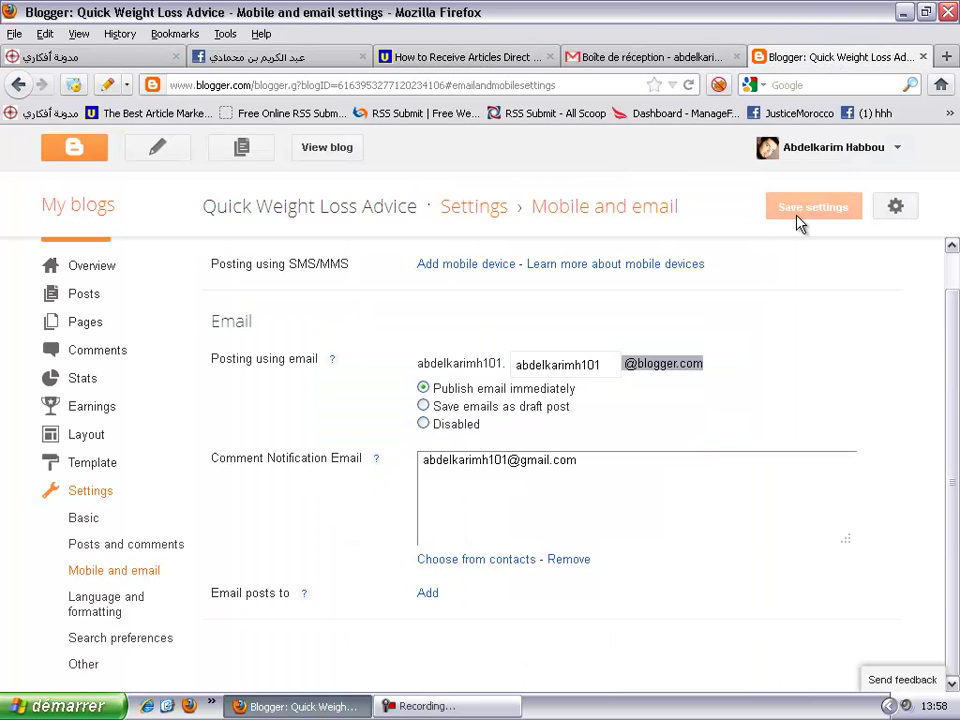
right_click(356, 152)
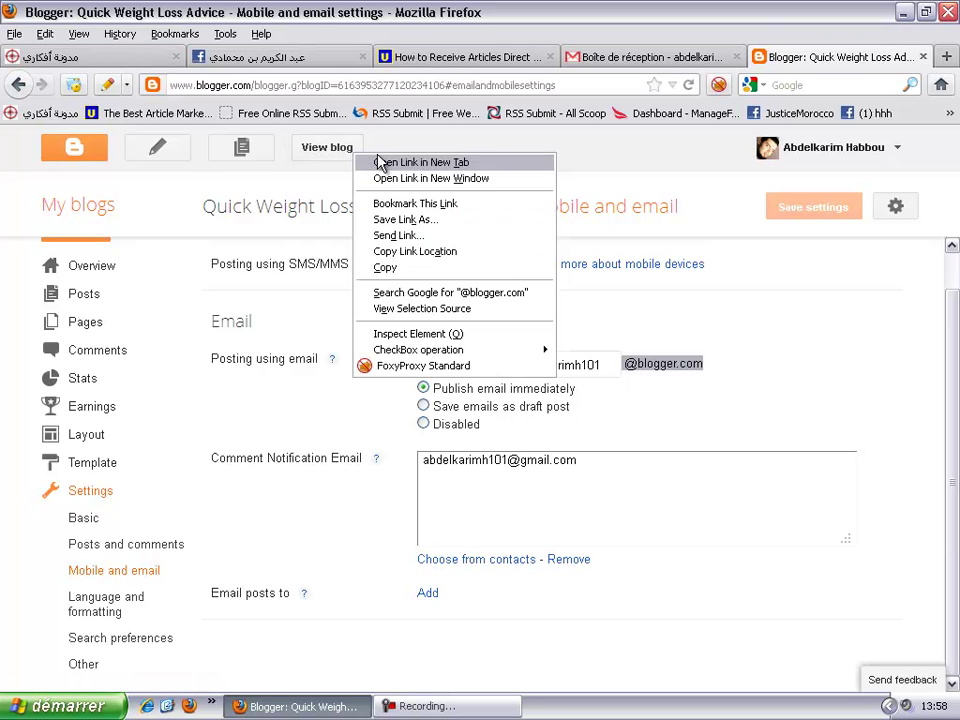
click(382, 162)
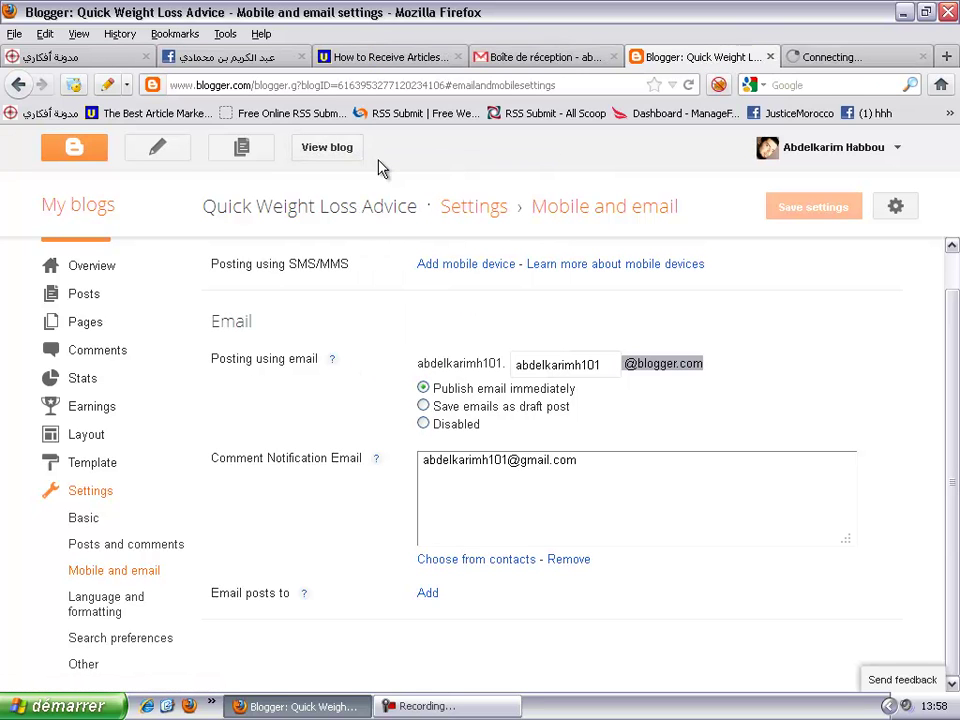
click(848, 64)
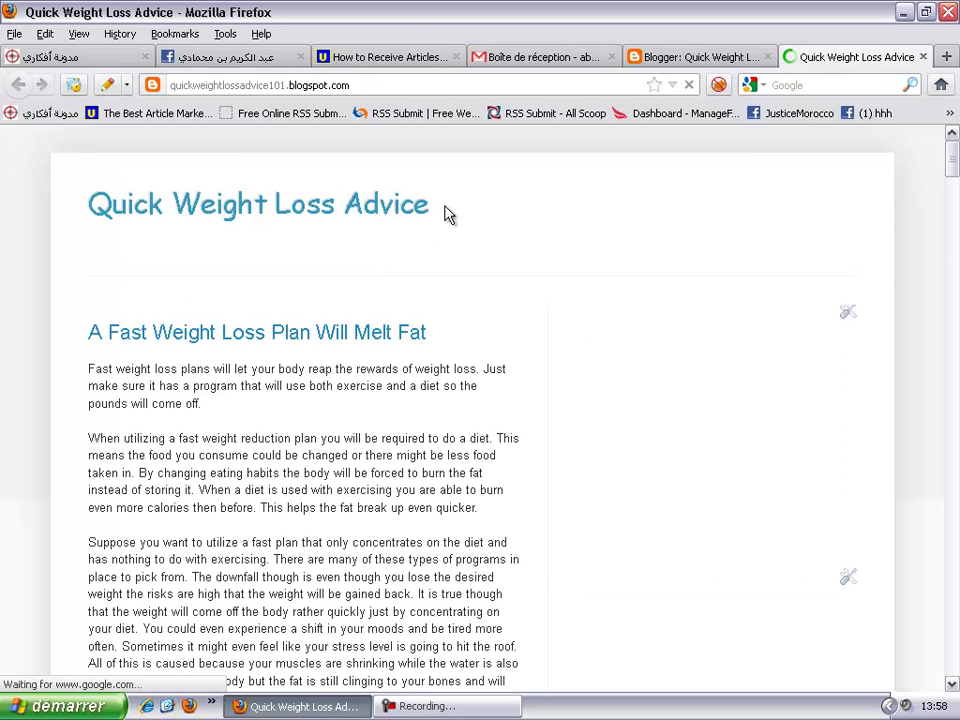
- Copy the blog's title and go back to the article delivery form
drag(439, 206, 88, 223)
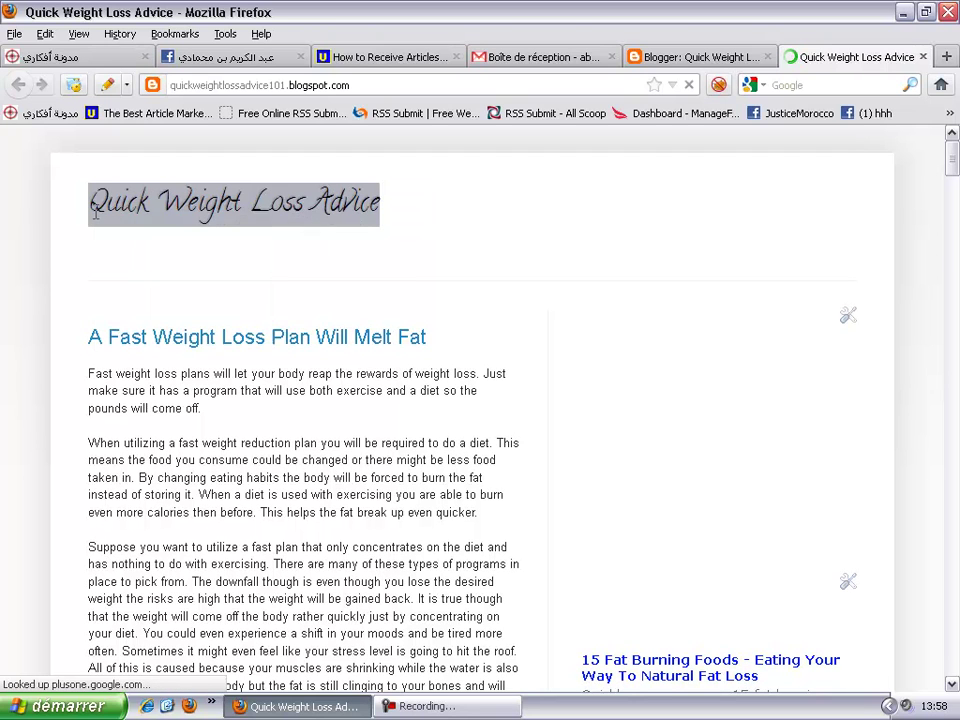
right_click(96, 213)
click(148, 232)
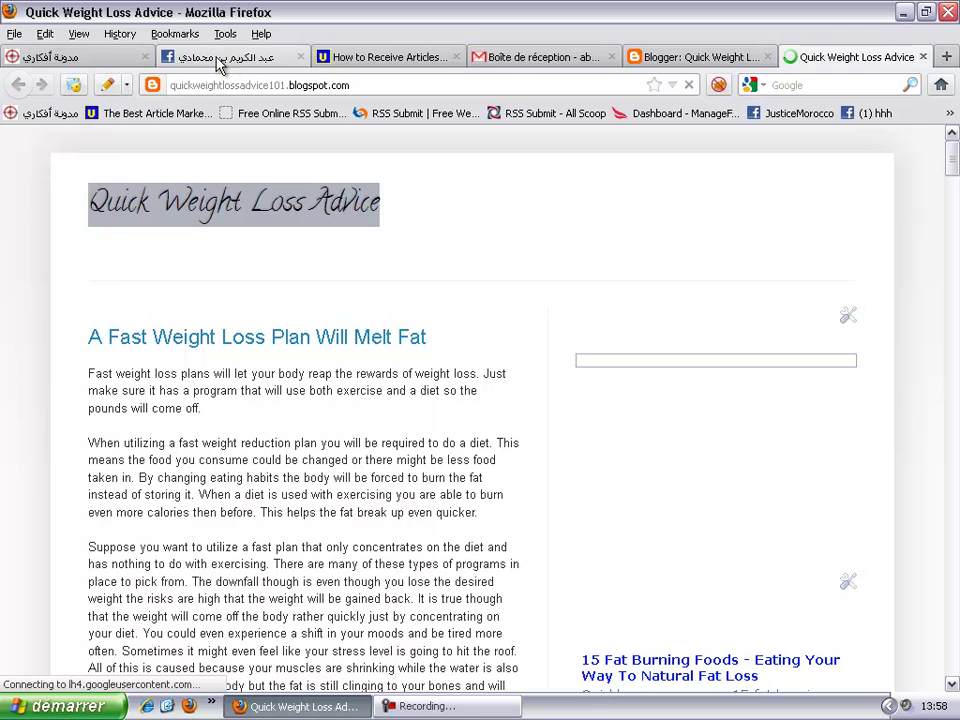
click(396, 58)
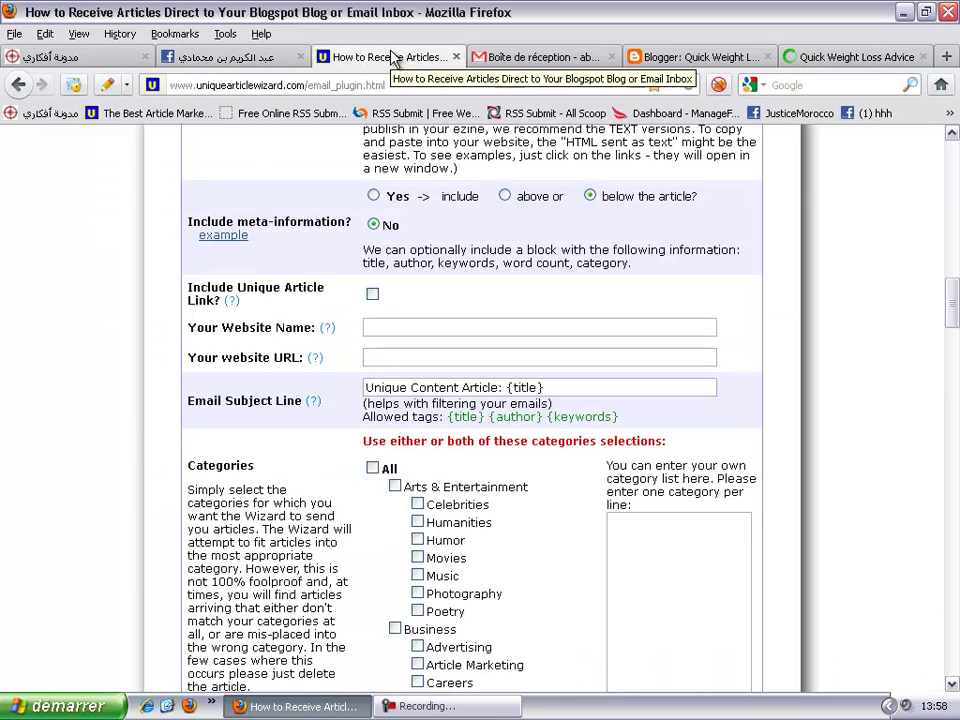